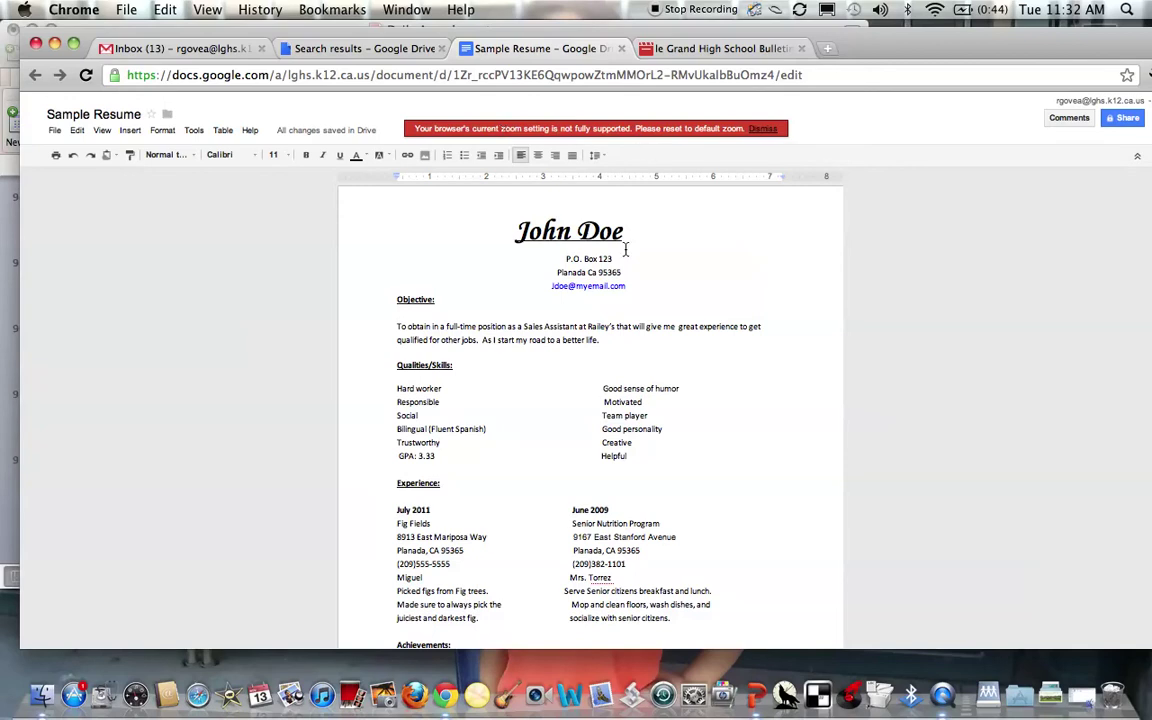
Step: Undo the accidental merge of the P.O. Box 123 line with the city line
left_click(631, 289)
left_click_drag(631, 289, 466, 212)
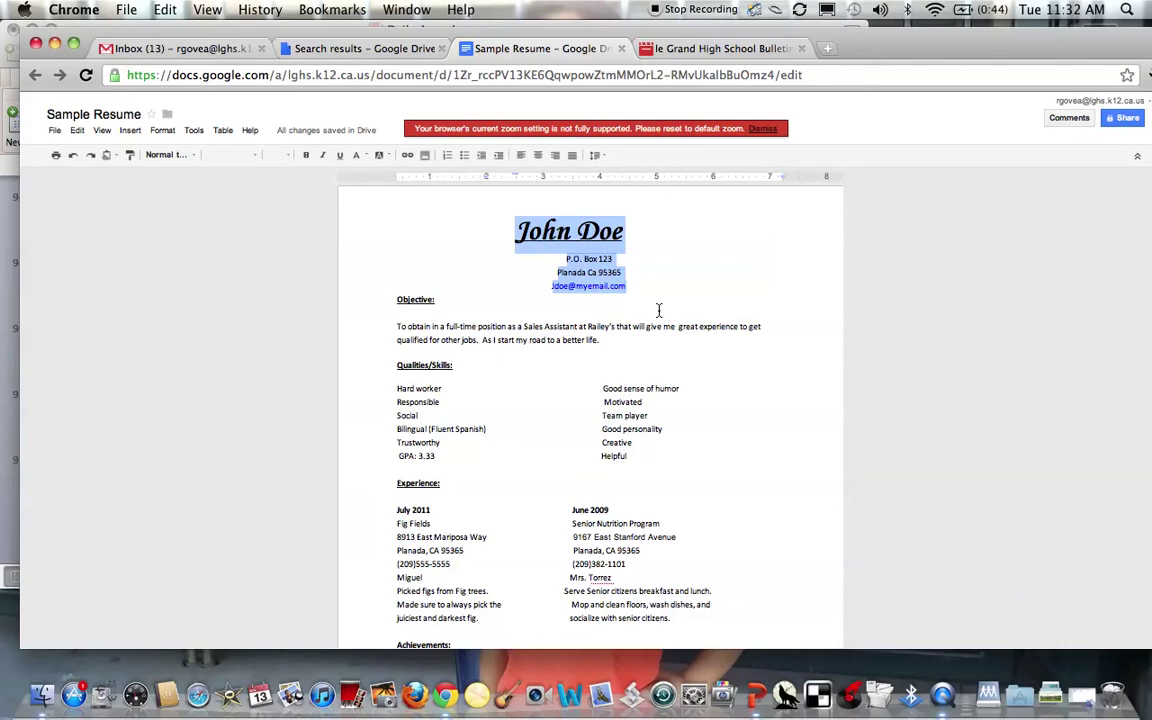
left_click(656, 266)
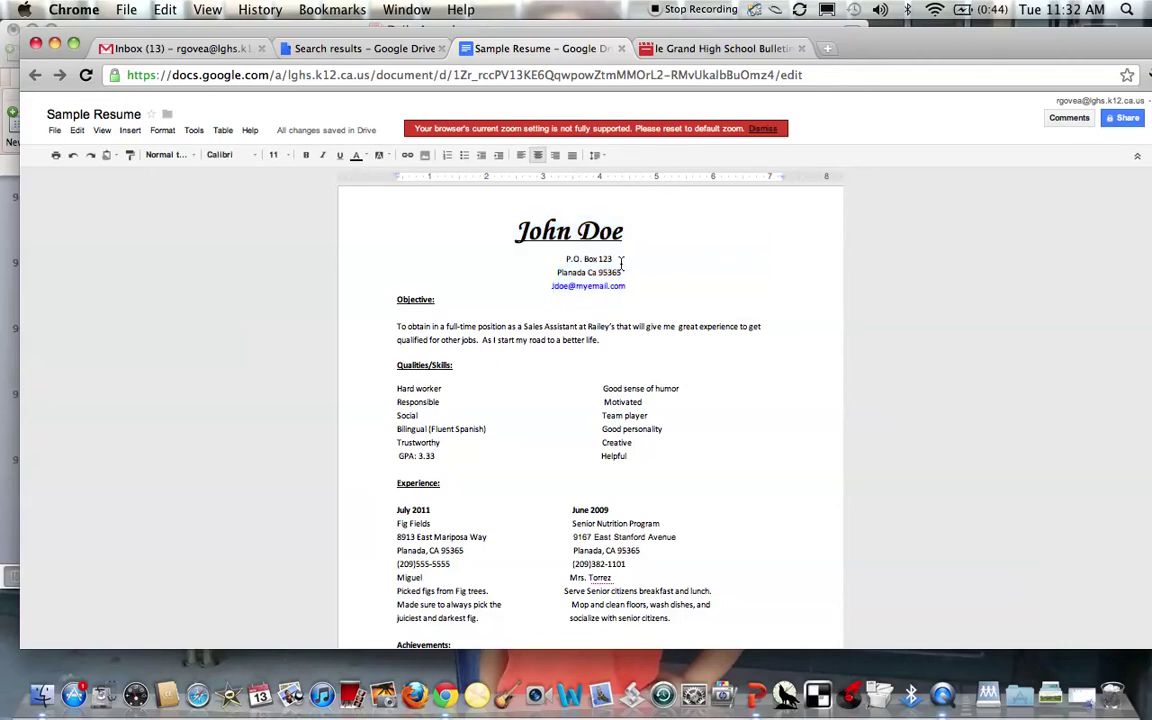
left_click_drag(614, 258, 555, 259)
left_click(619, 258)
key("Delete")
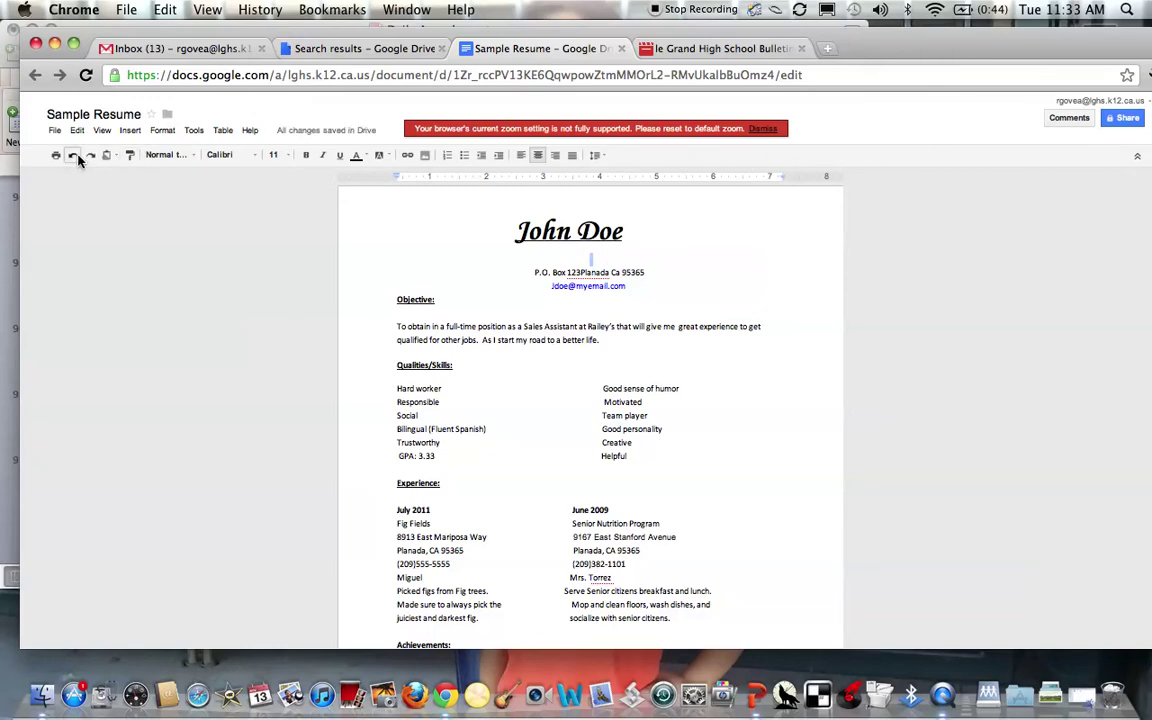
left_click(72, 155)
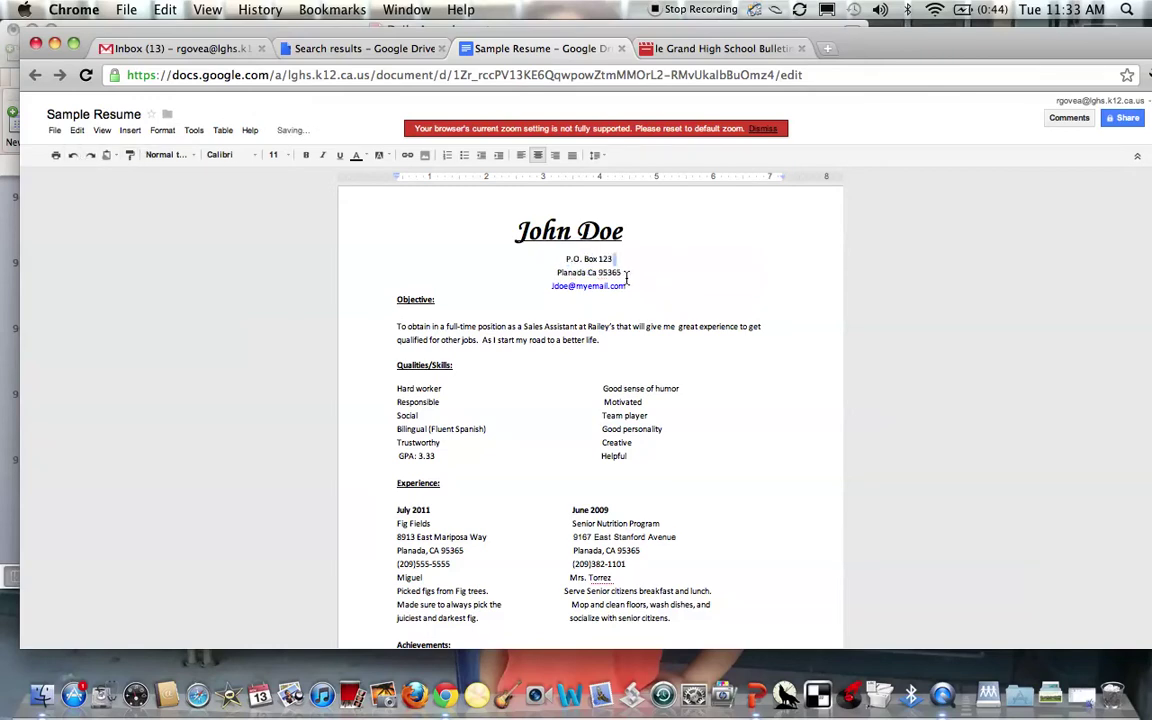
Step: Correct the city line to read 'Planada, CA 95365'
left_click_drag(626, 273, 556, 273)
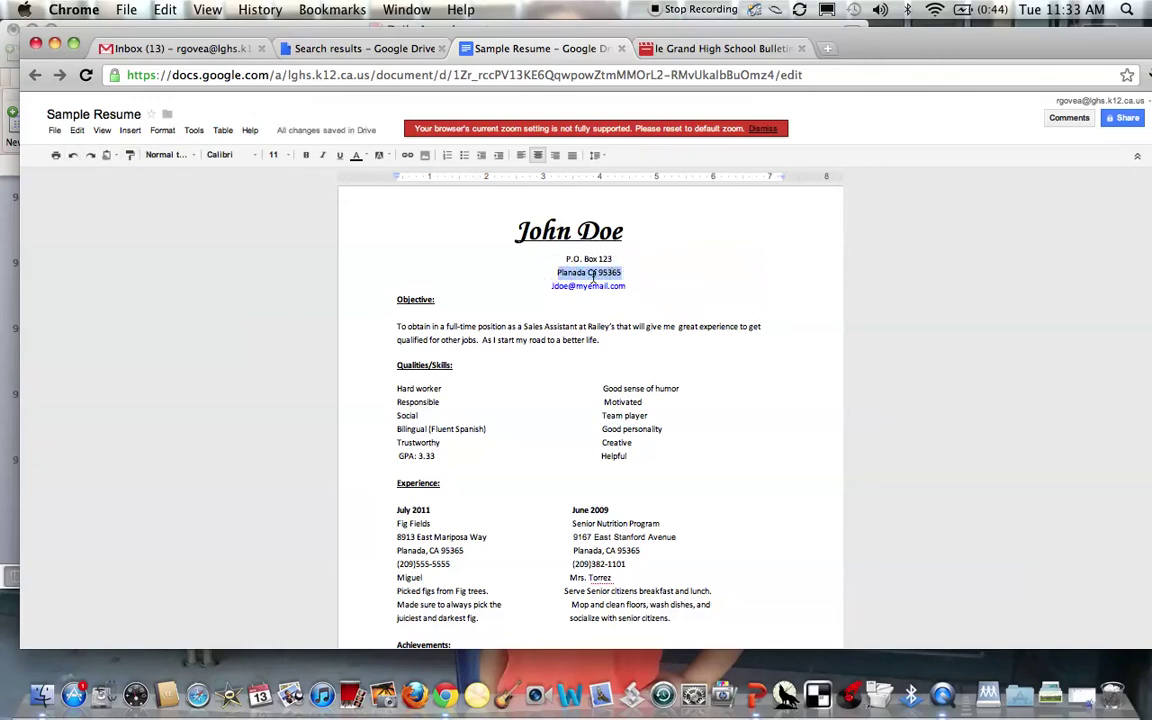
left_click(591, 273)
key("BackSpace")
key("BackSpace")
type(",")
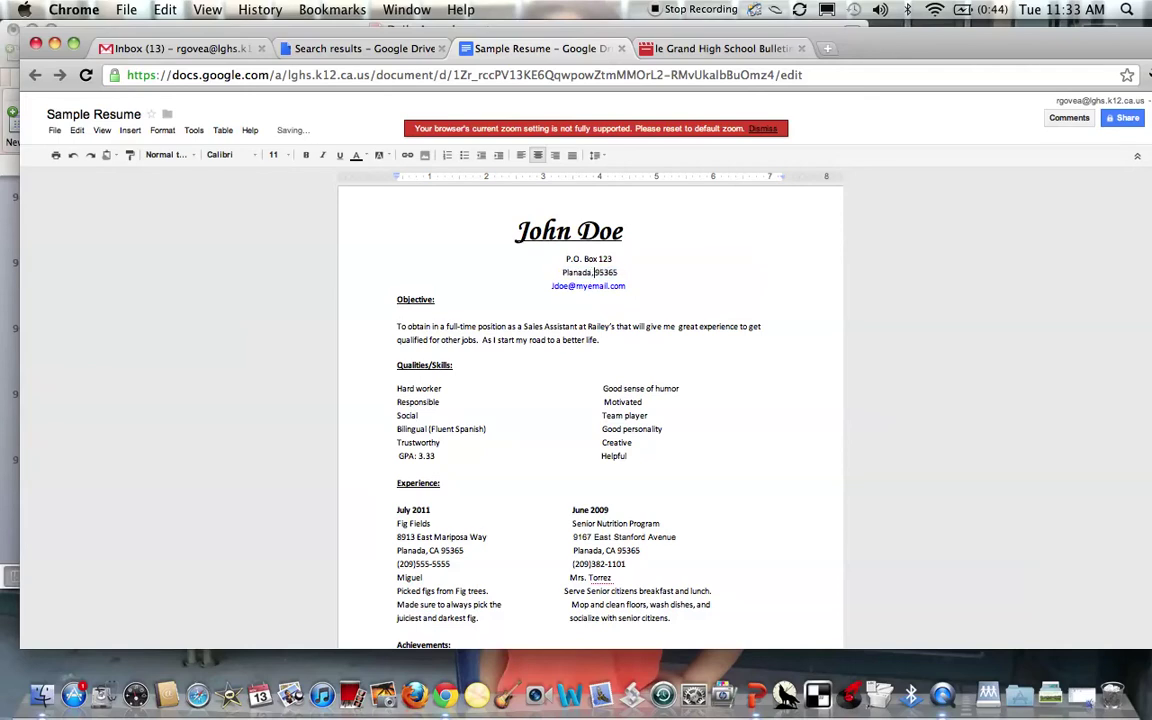
type(" CA")
left_click_drag(638, 291, 548, 299)
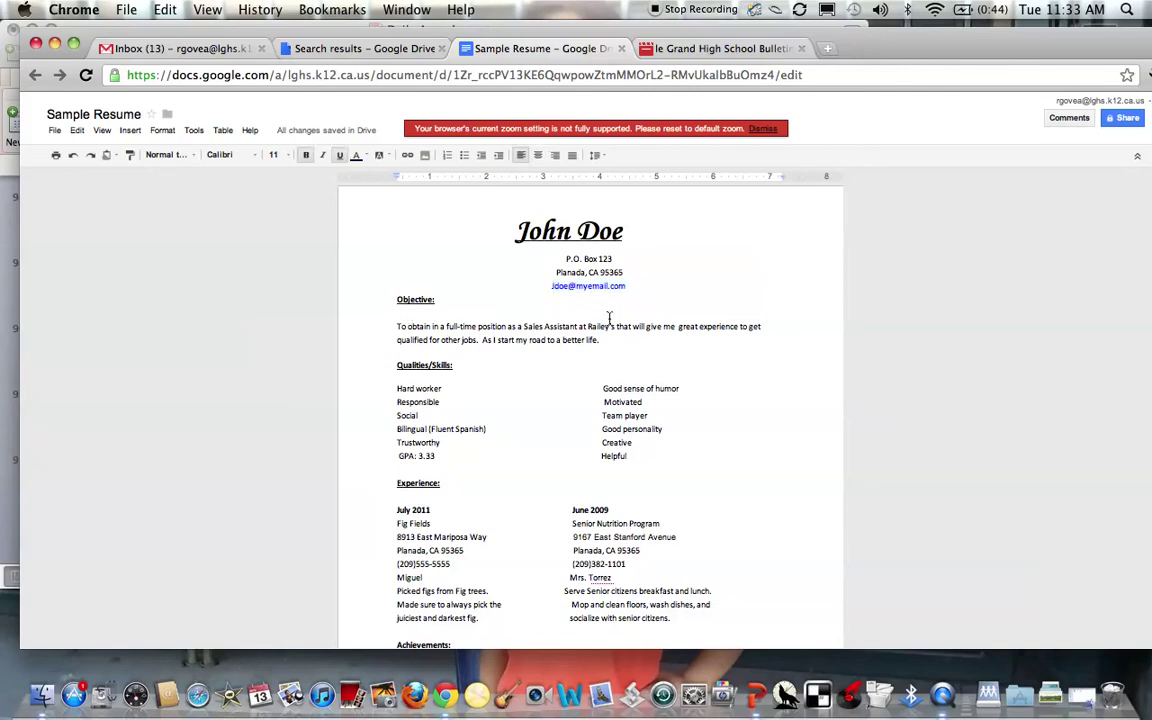
mouse_move(600, 341)
left_mouse_down()
mouse_move(393, 328)
mouse_move(418, 300)
mouse_move(436, 300)
mouse_move(514, 341)
mouse_move(611, 341)
left_mouse_up()
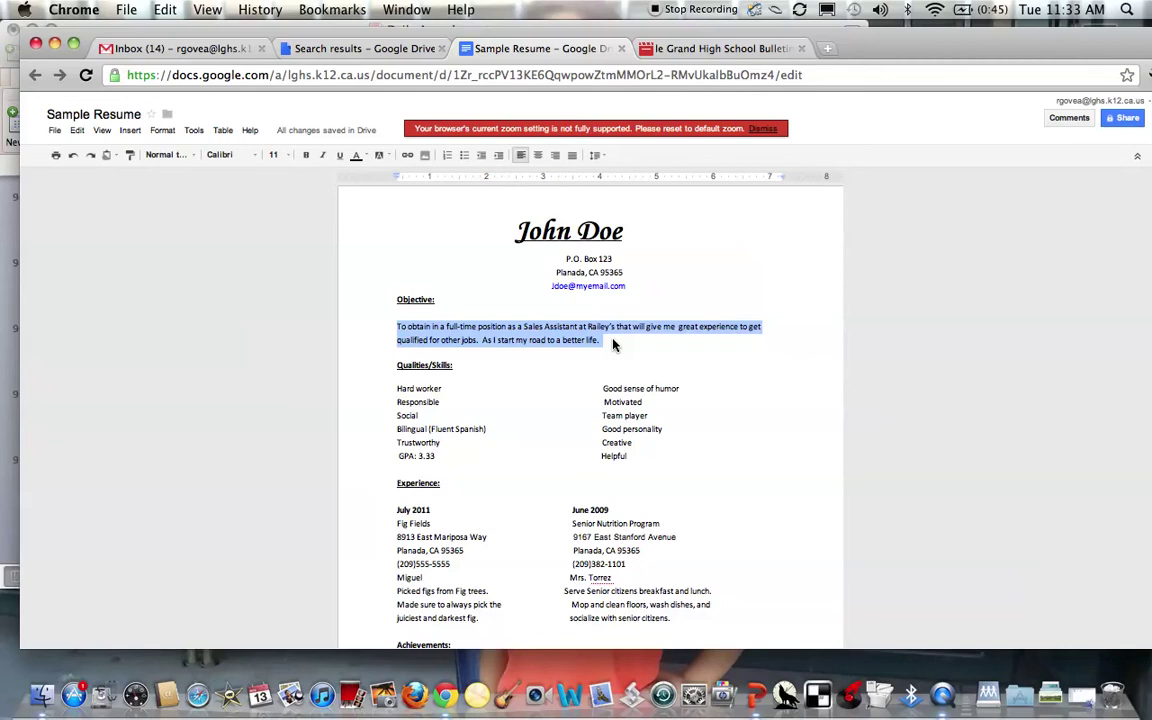
left_click(418, 390)
left_click_drag(392, 364, 453, 373)
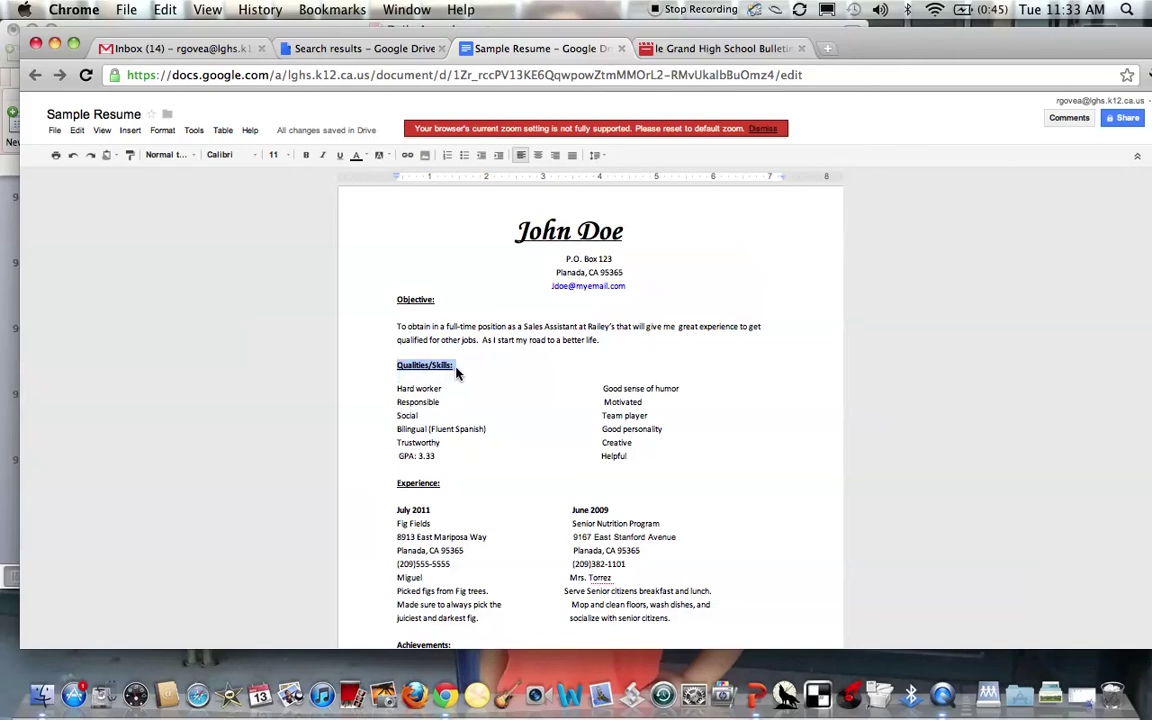
scroll(465, 380, "down", 2)
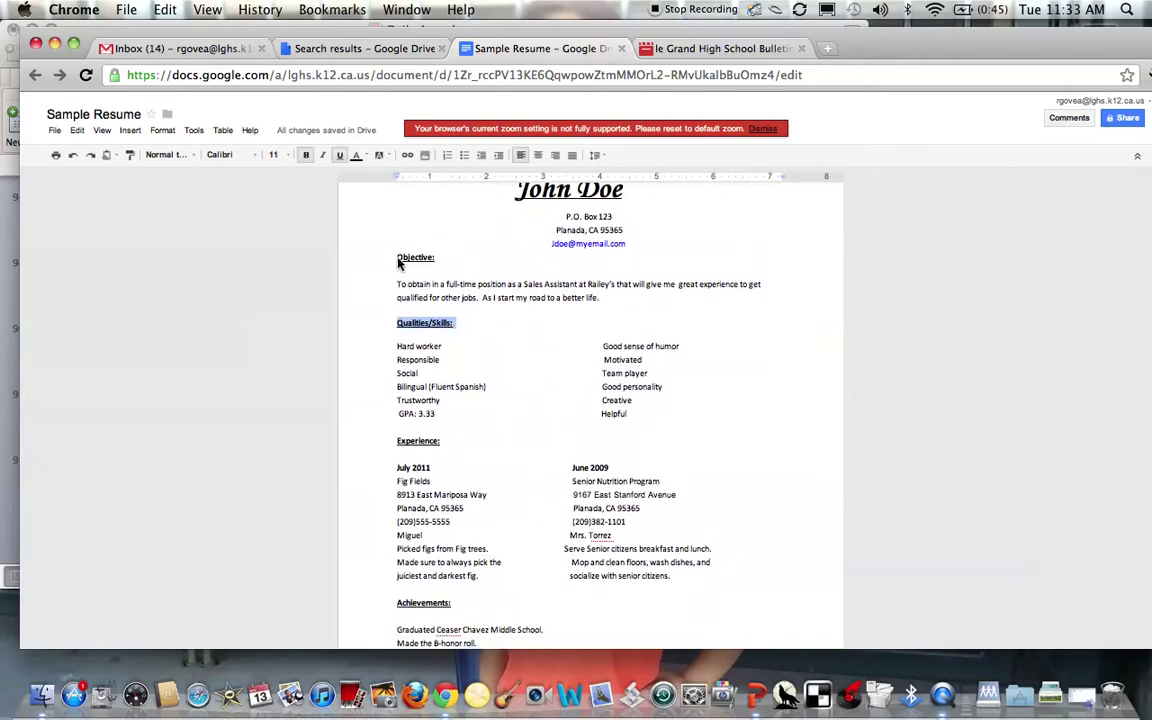
left_click_drag(398, 259, 434, 263)
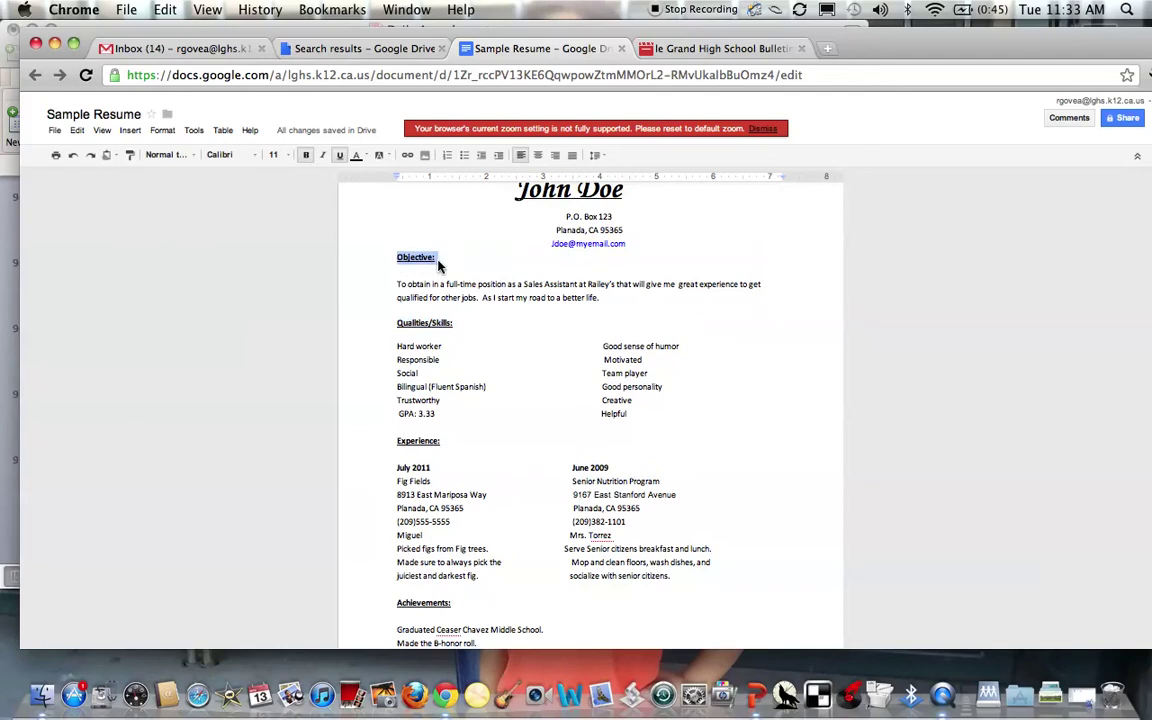
left_click_drag(393, 328, 463, 334)
left_click(401, 258)
left_click_drag(396, 284, 627, 305)
left_click(396, 262)
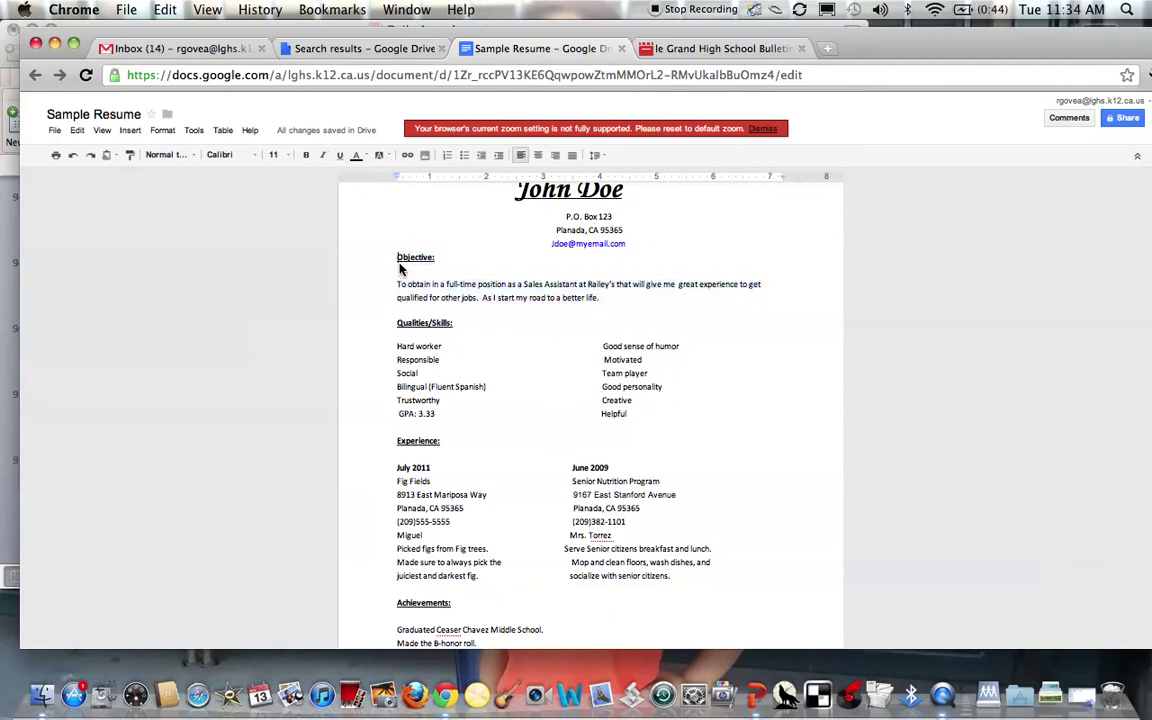
left_click_drag(396, 262, 437, 263)
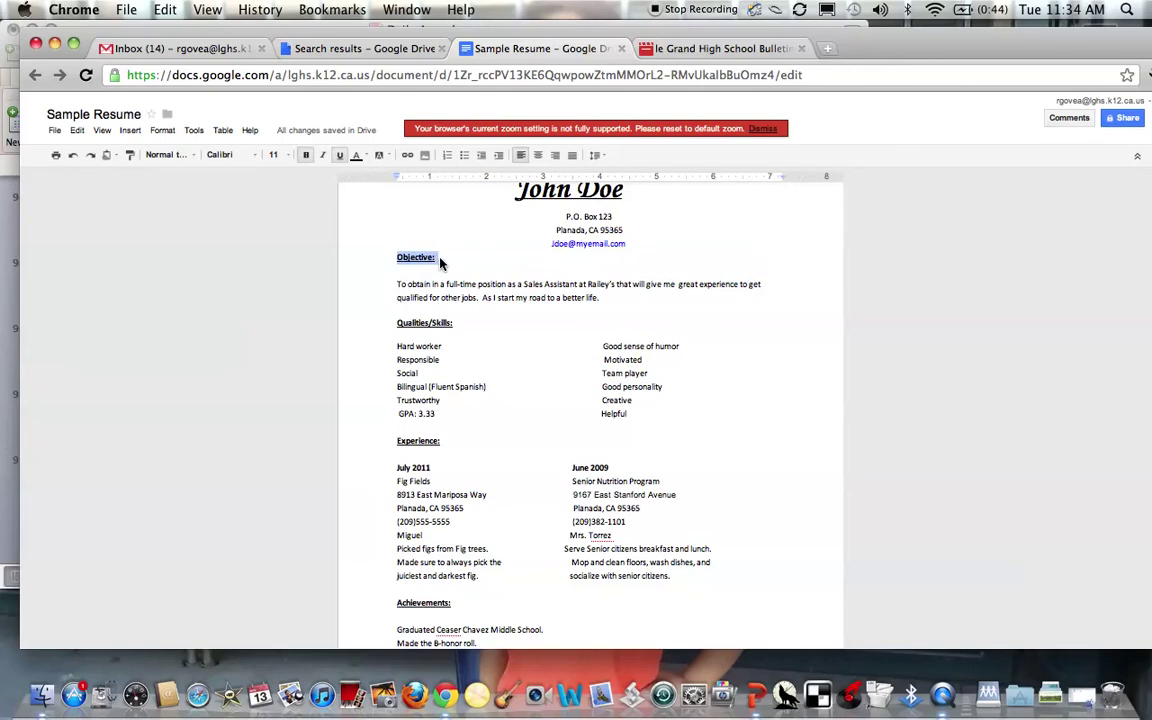
Step: Set the 'Objective:' heading to 12-point font size
left_click(398, 290)
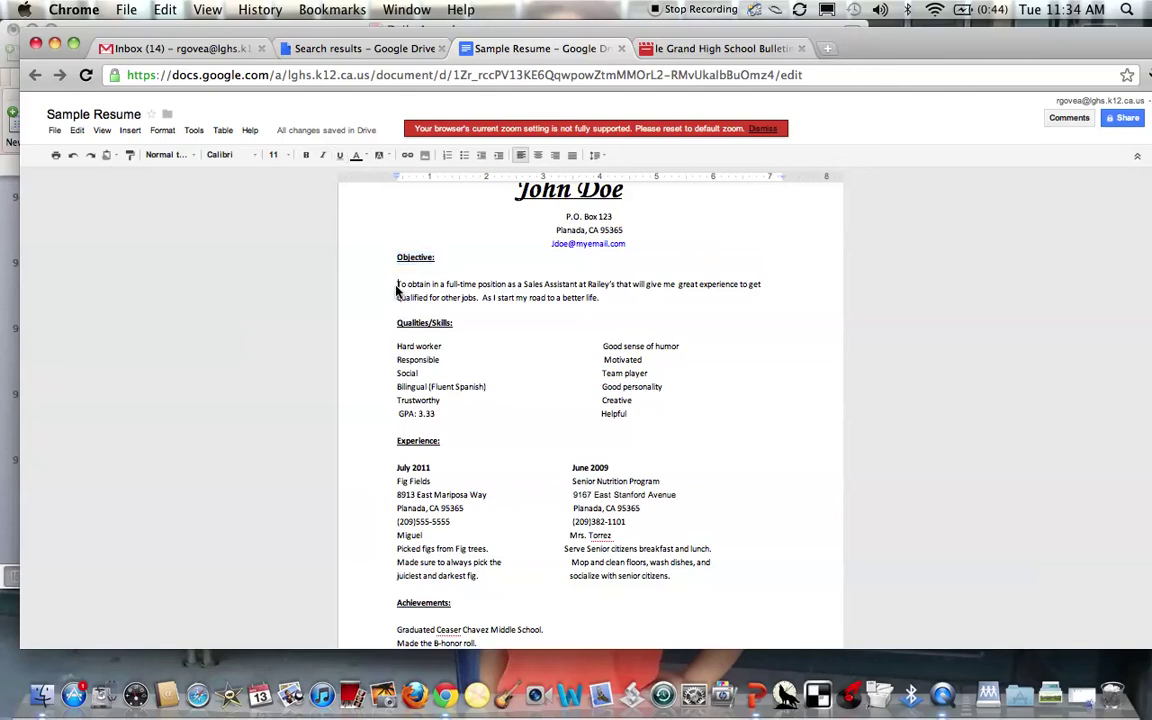
left_click_drag(398, 290, 518, 302)
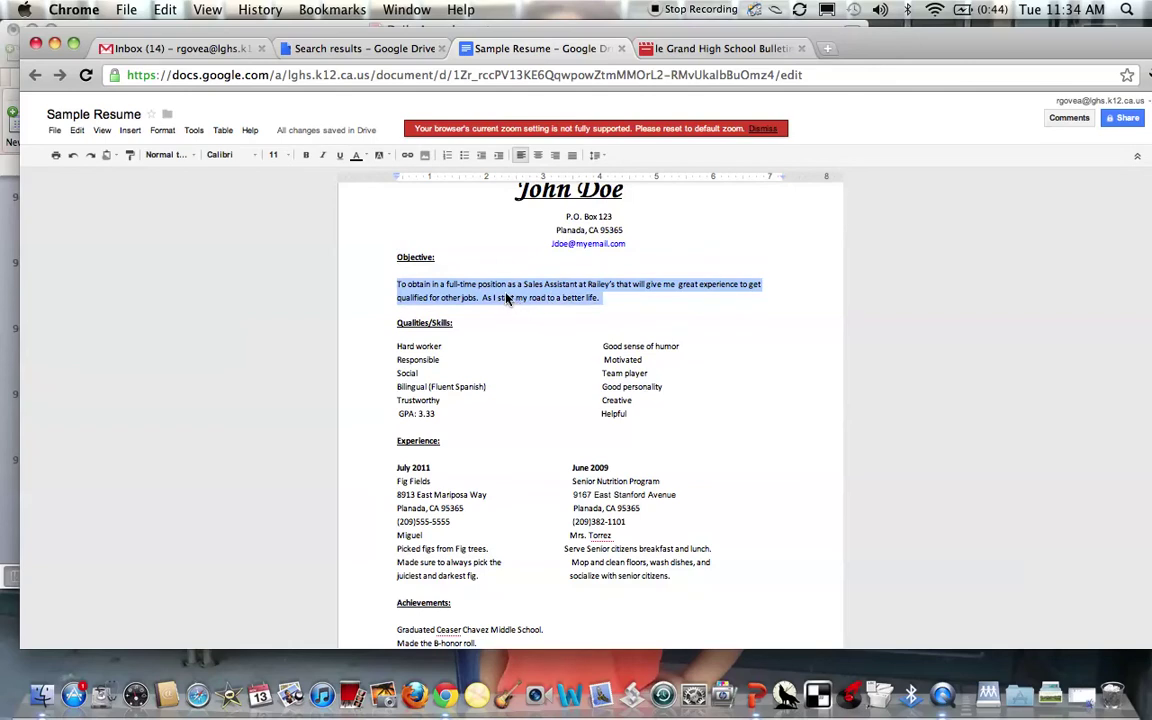
left_click(398, 259)
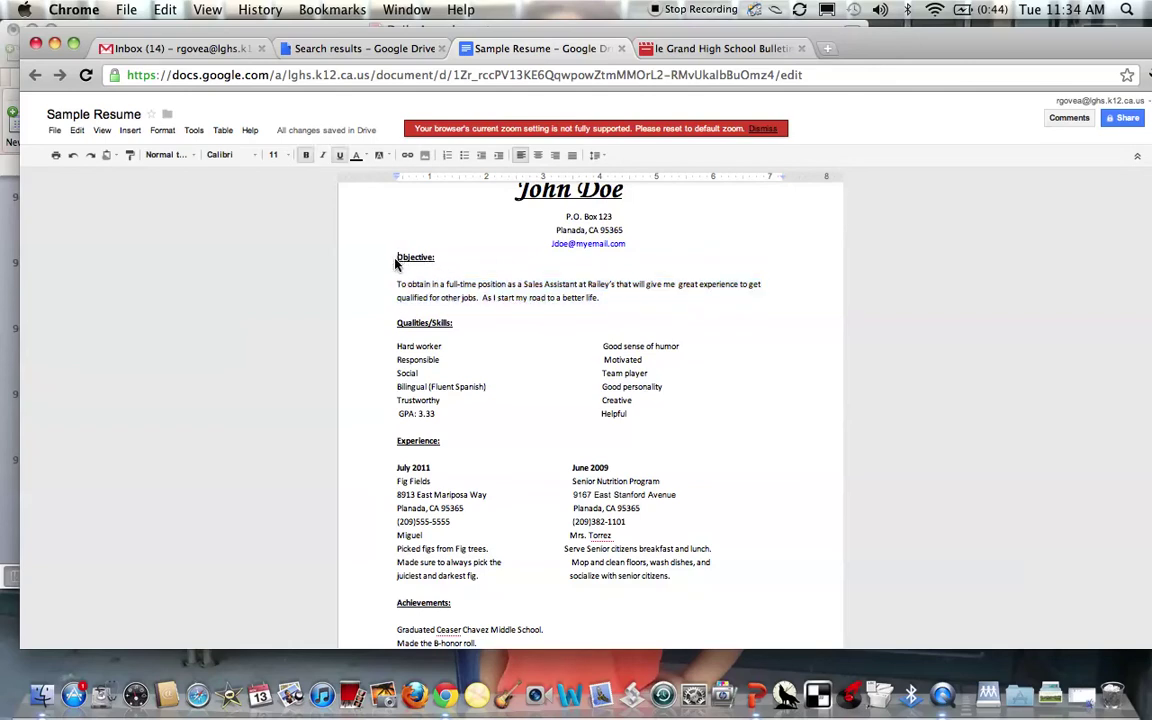
left_click_drag(398, 261, 438, 260)
left_click(287, 155)
left_click(284, 249)
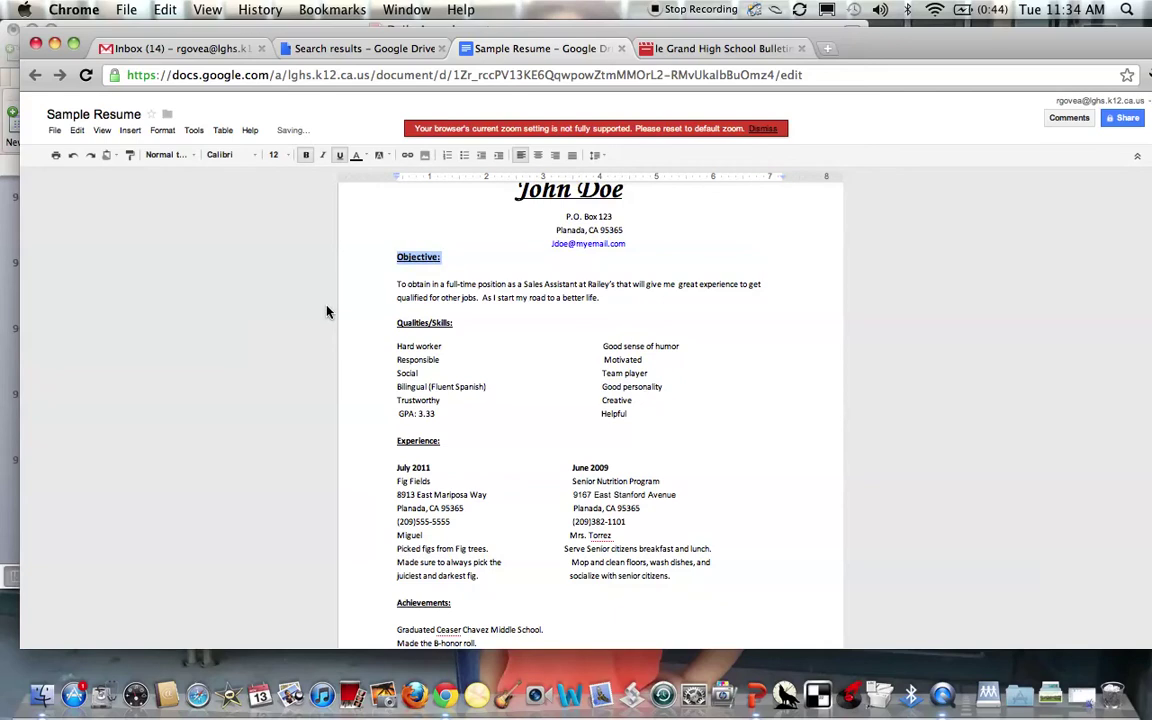
left_click(394, 347)
left_click_drag(393, 347, 653, 411)
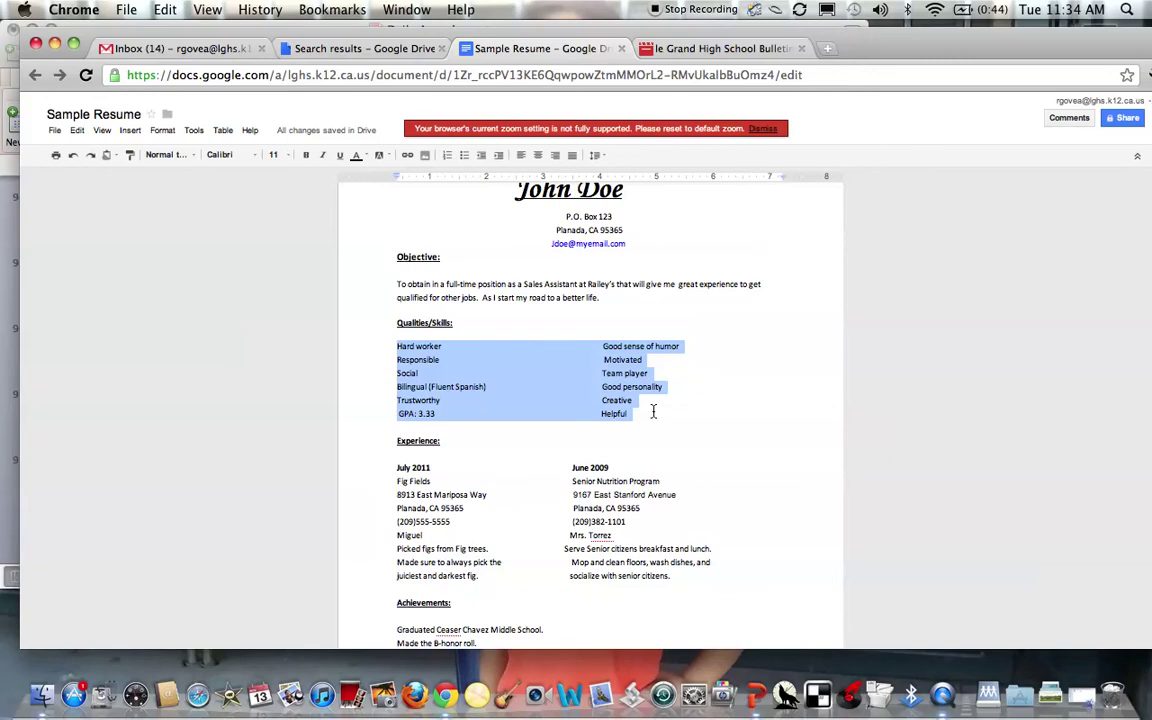
Step: Bullet the Hard worker and Responsible skills lines
left_click(394, 350)
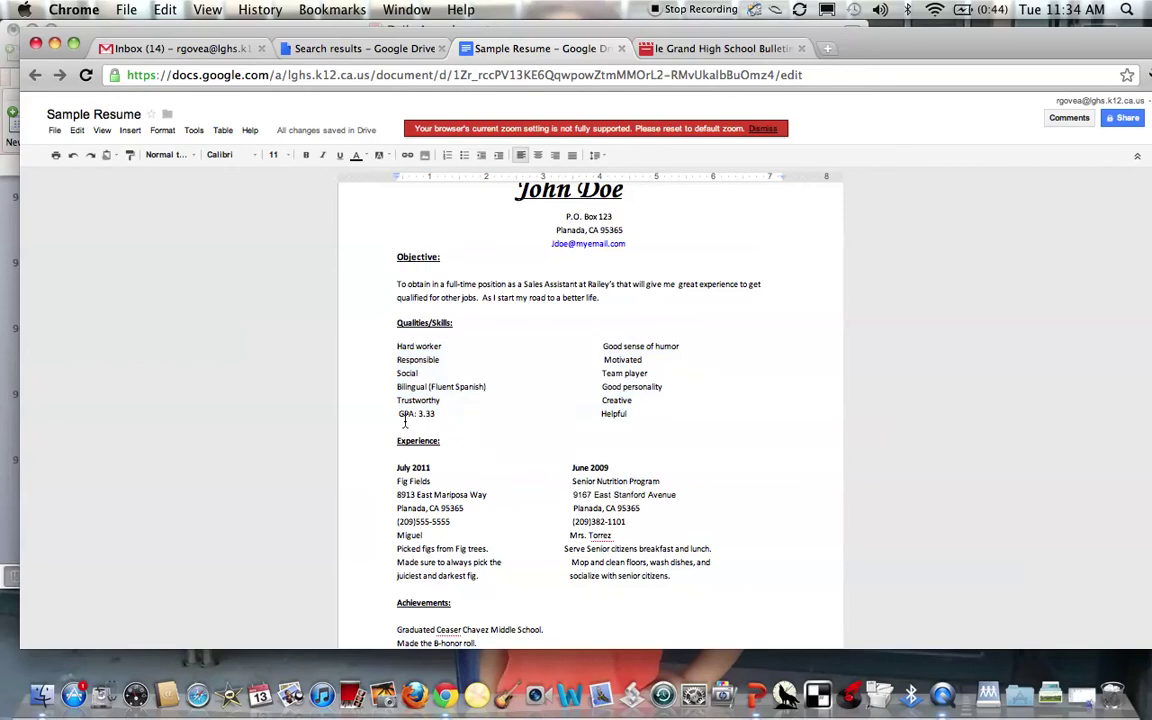
left_click(463, 156)
left_click(630, 346)
left_click(396, 360)
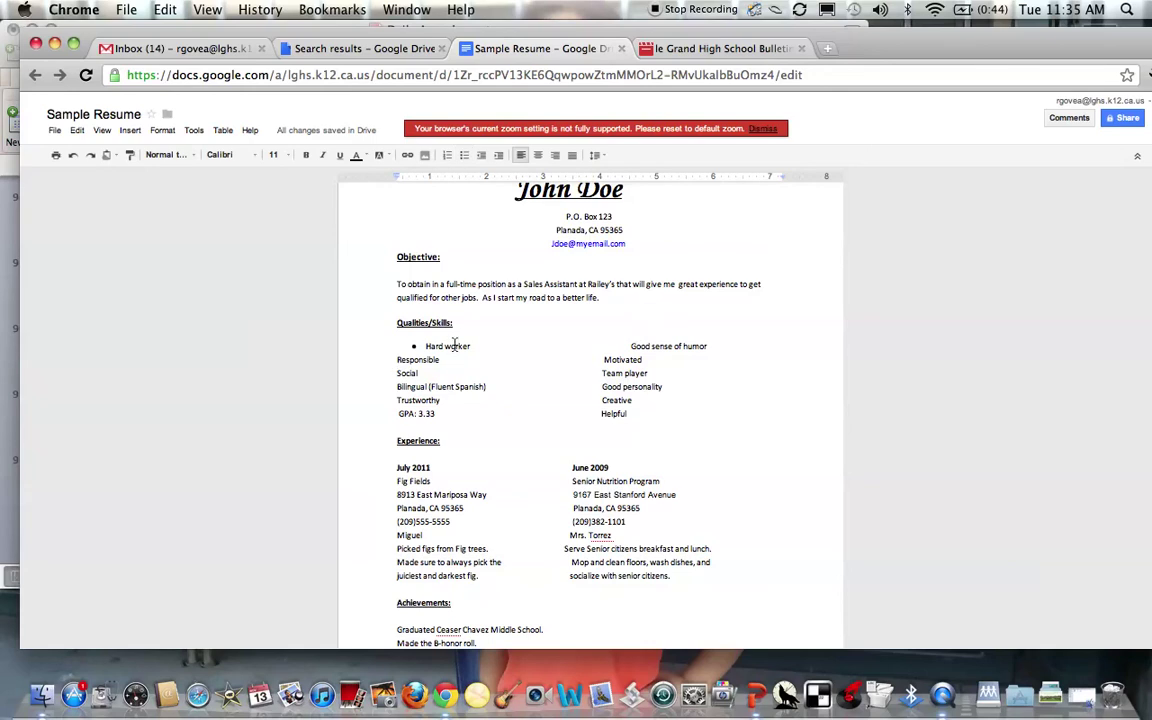
left_click(464, 157)
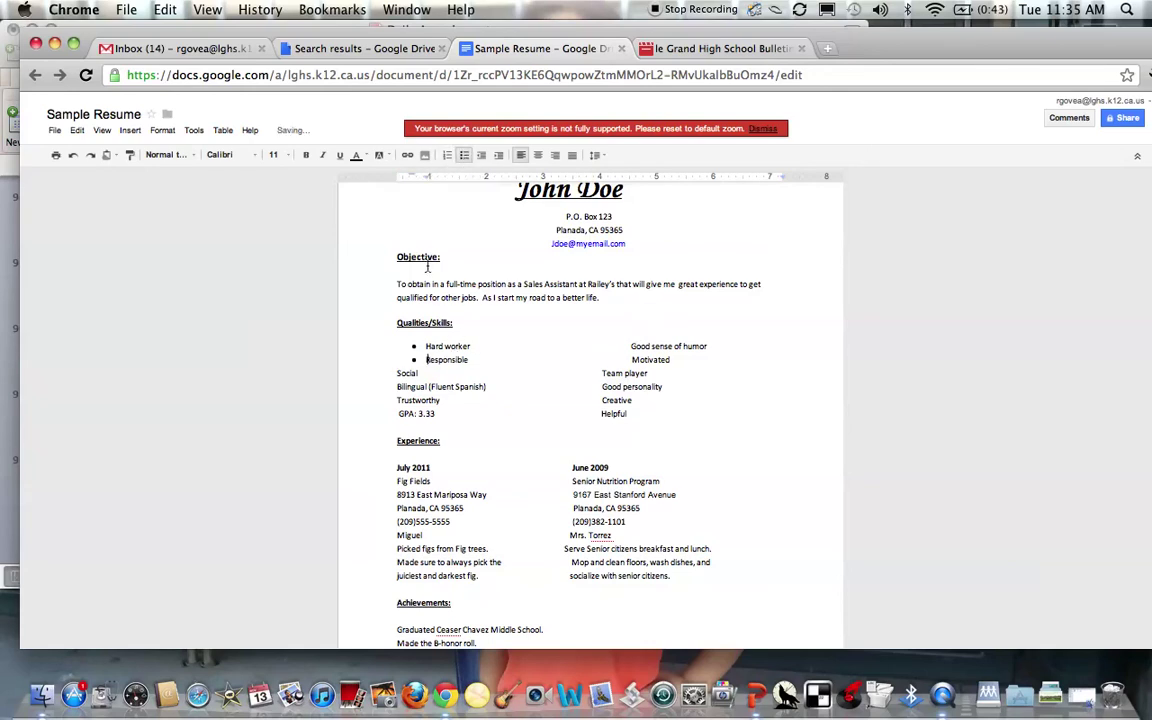
Step: Bullet the Social, Bilingual (Fluent Spanish), Trustworthy and GPA: 3.33 lines
left_click(398, 374)
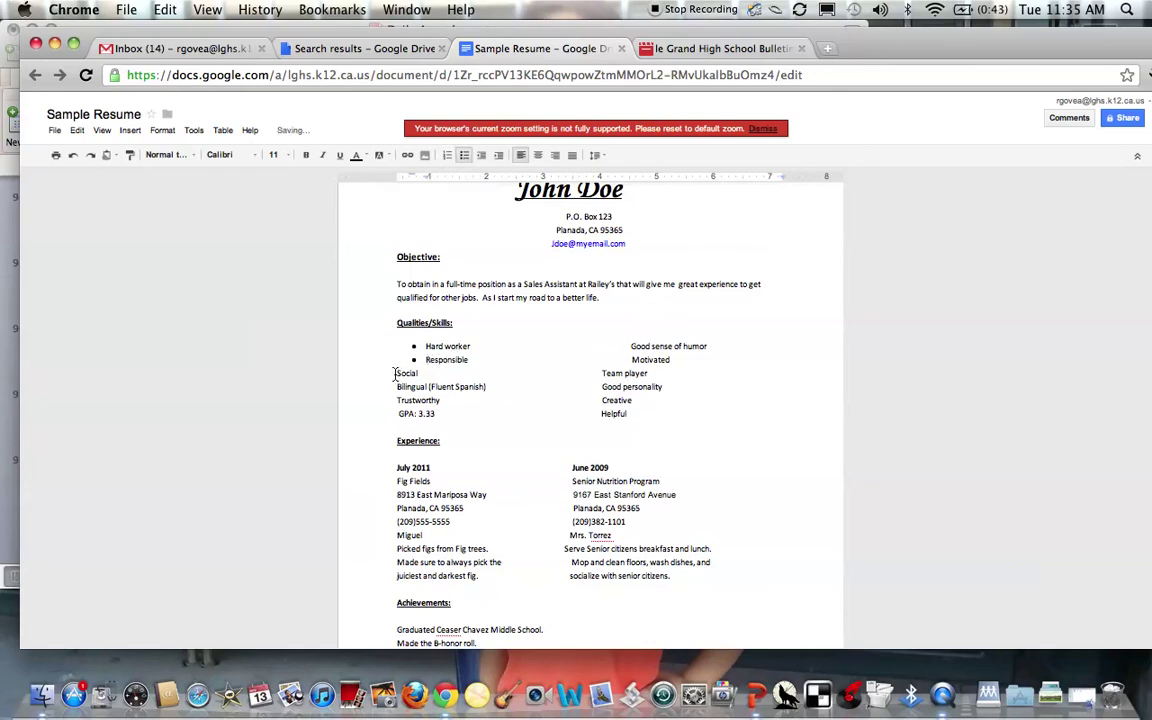
left_click(464, 157)
key("Down")
left_click(464, 155)
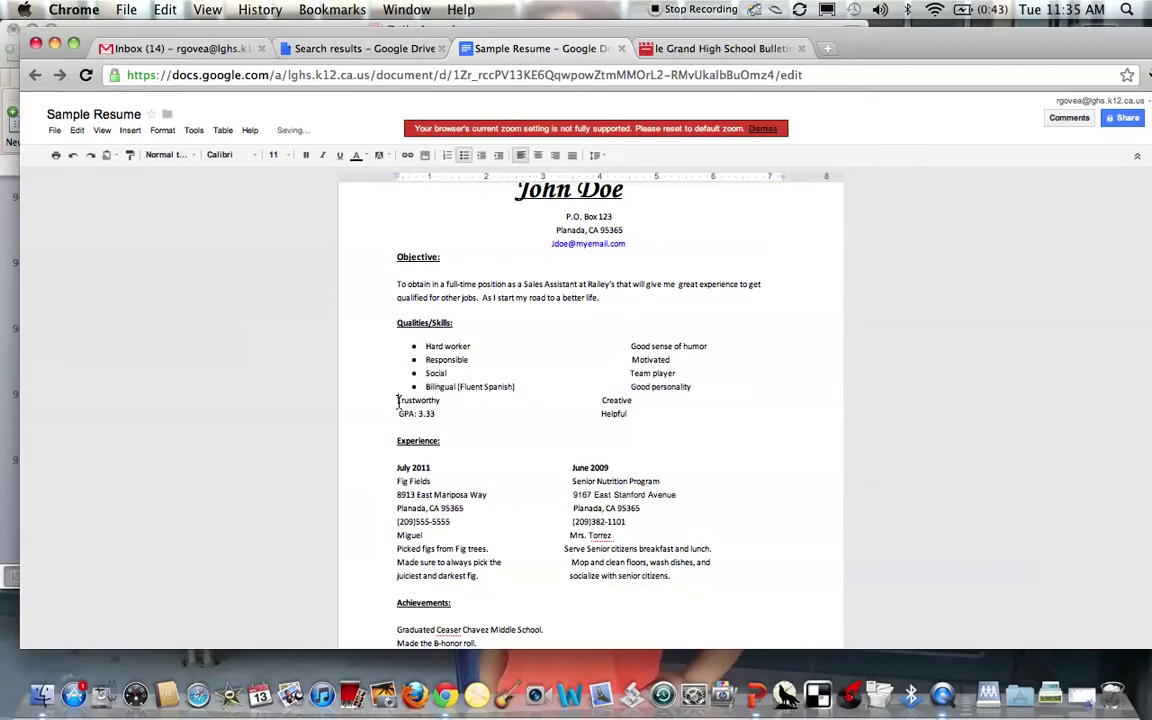
left_click(398, 401)
left_click(464, 155)
left_click(399, 413)
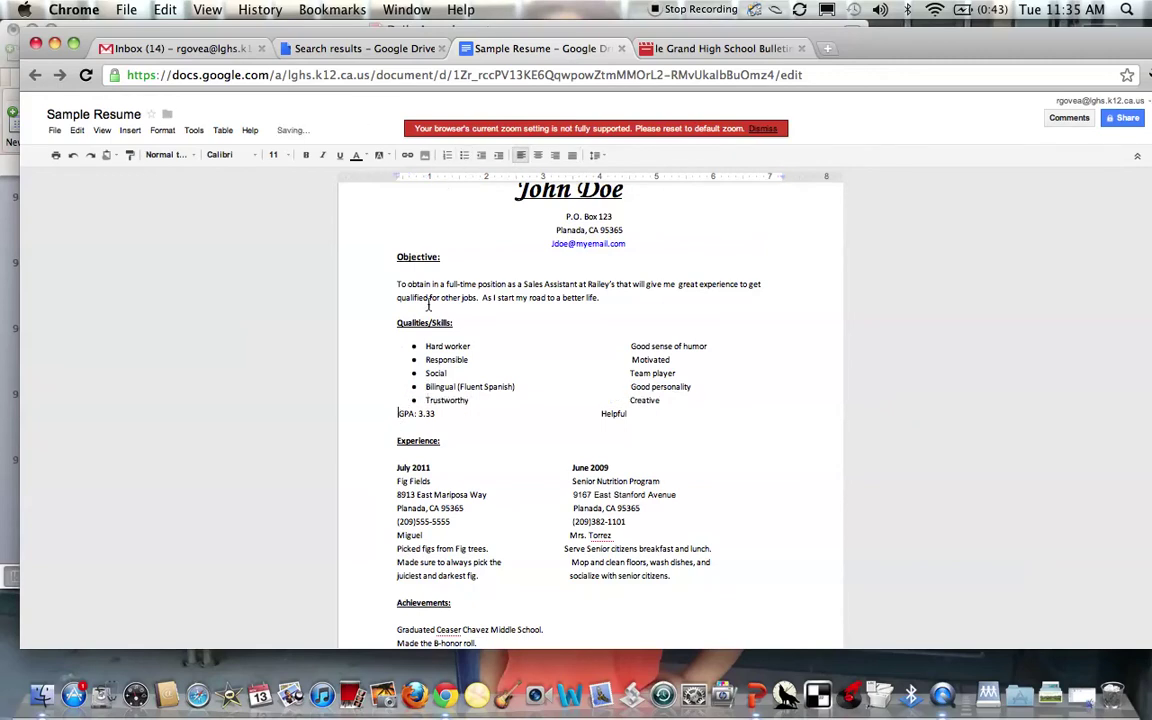
left_click(464, 155)
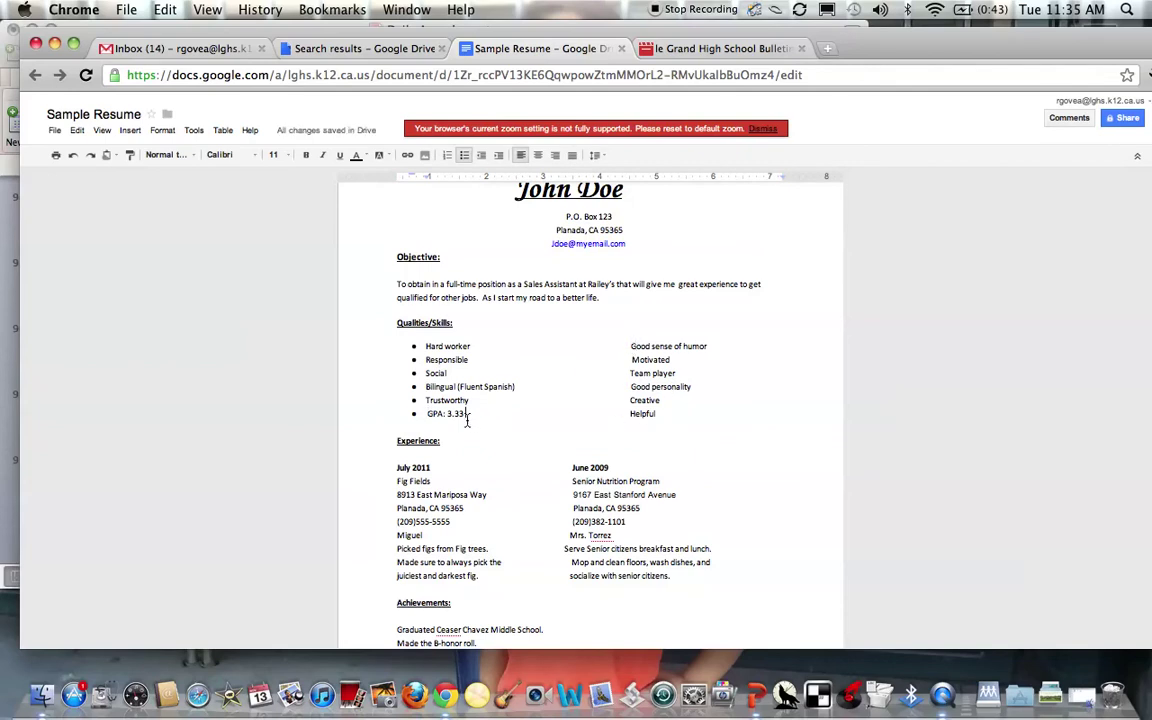
left_click_drag(464, 414, 412, 389)
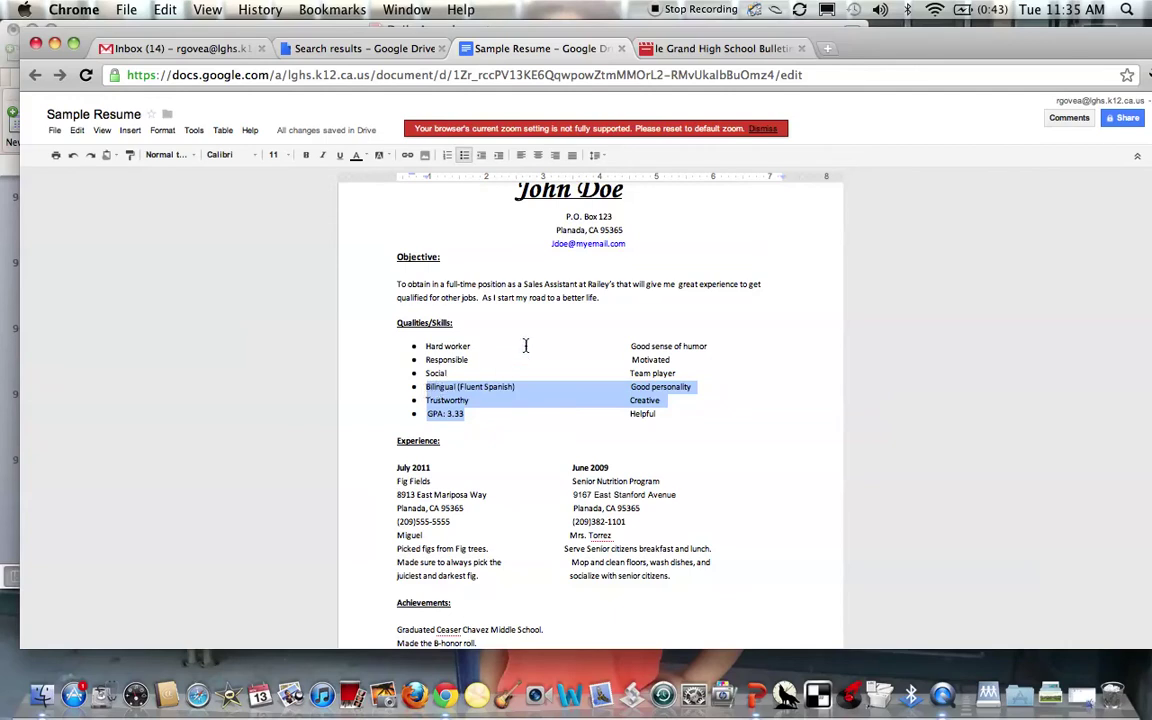
left_click_drag(525, 345, 525, 346)
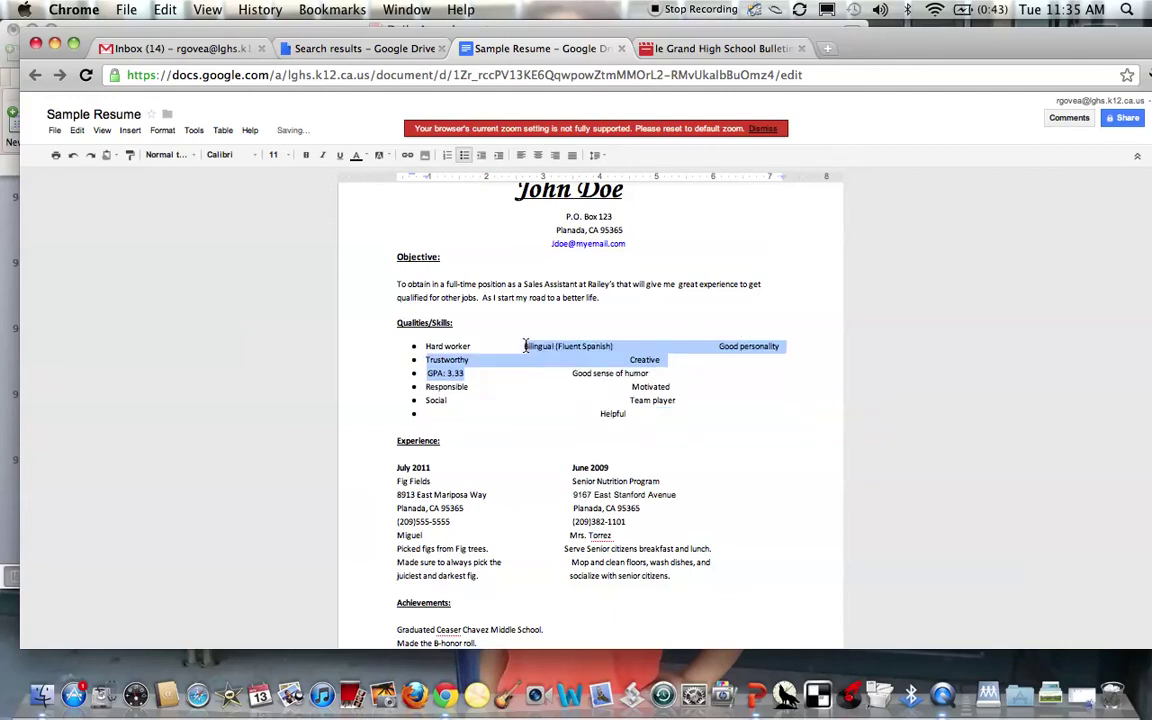
left_click(73, 155)
left_click(517, 404)
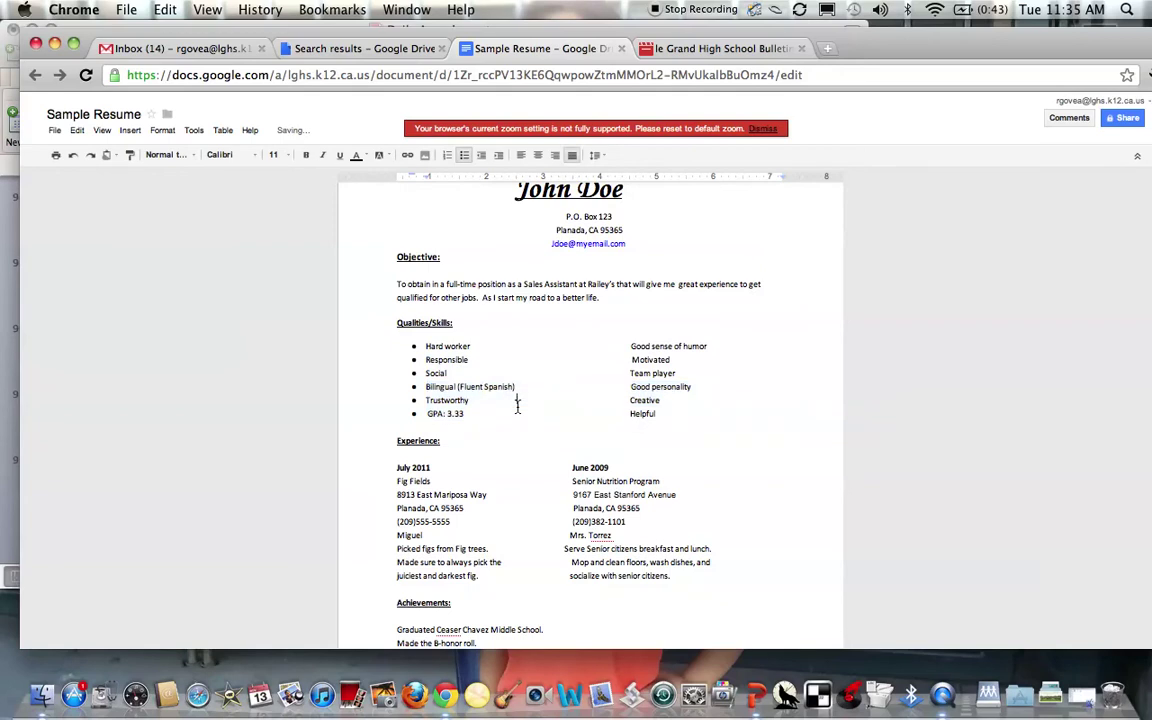
left_click_drag(463, 412, 418, 393)
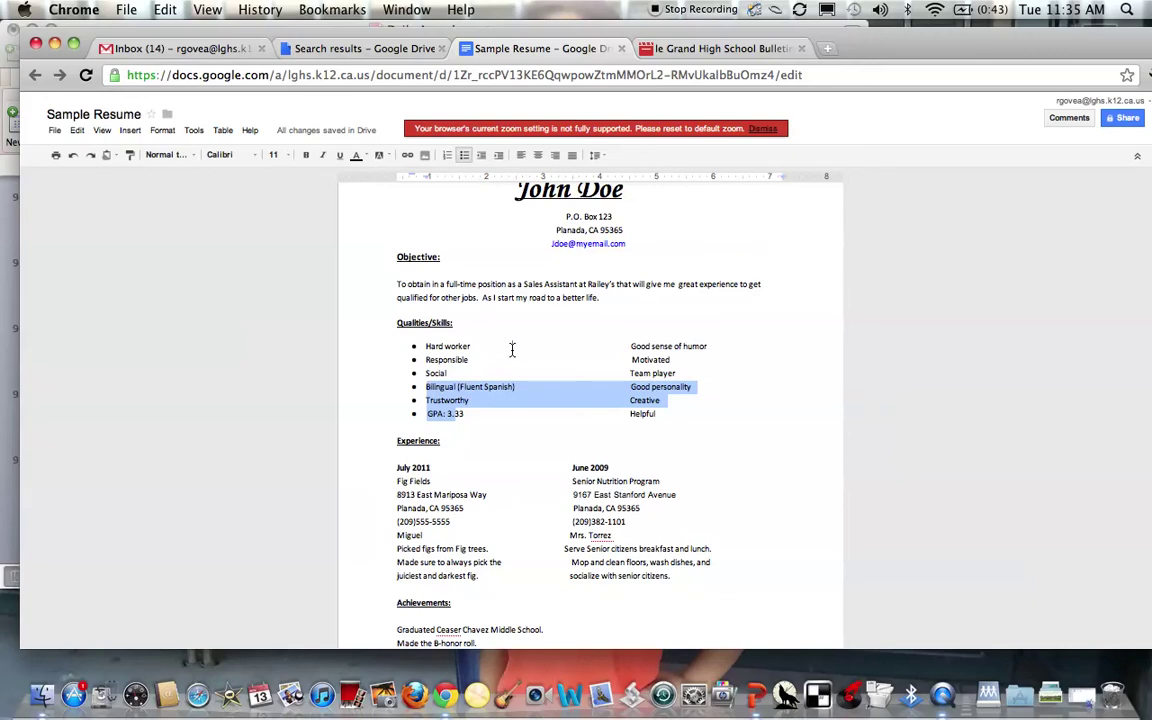
left_click_drag(512, 349, 511, 349)
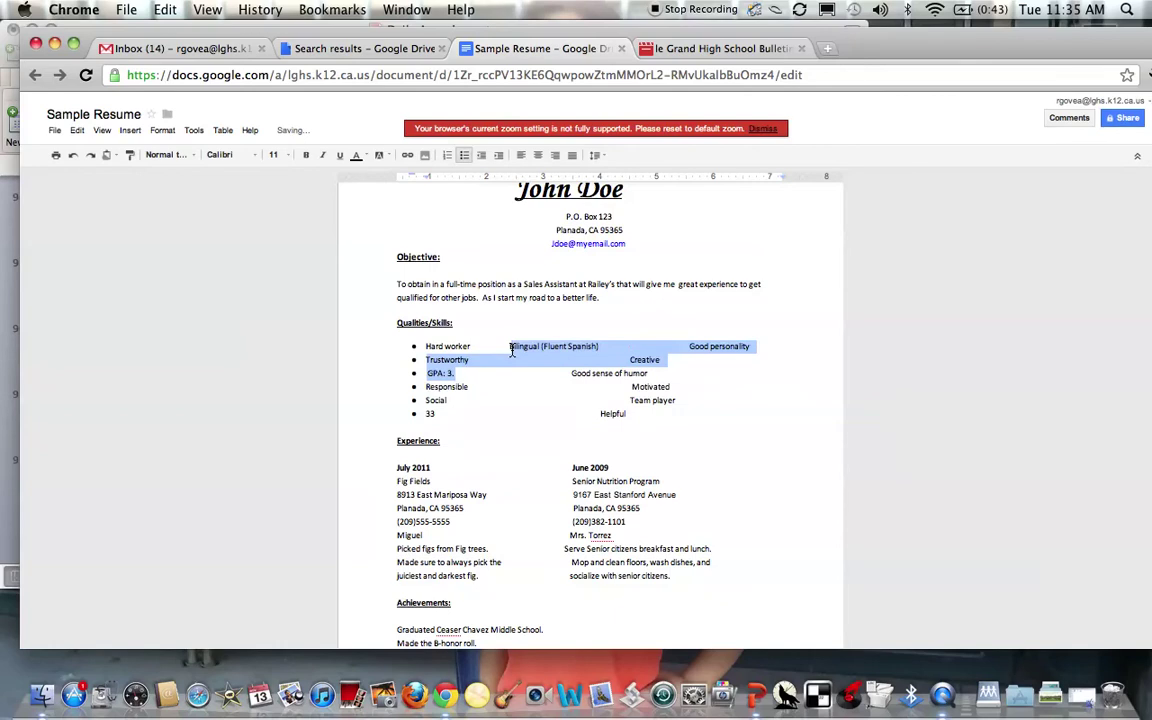
left_click(72, 155)
left_click(512, 425)
scroll(420, 400, "down", 5)
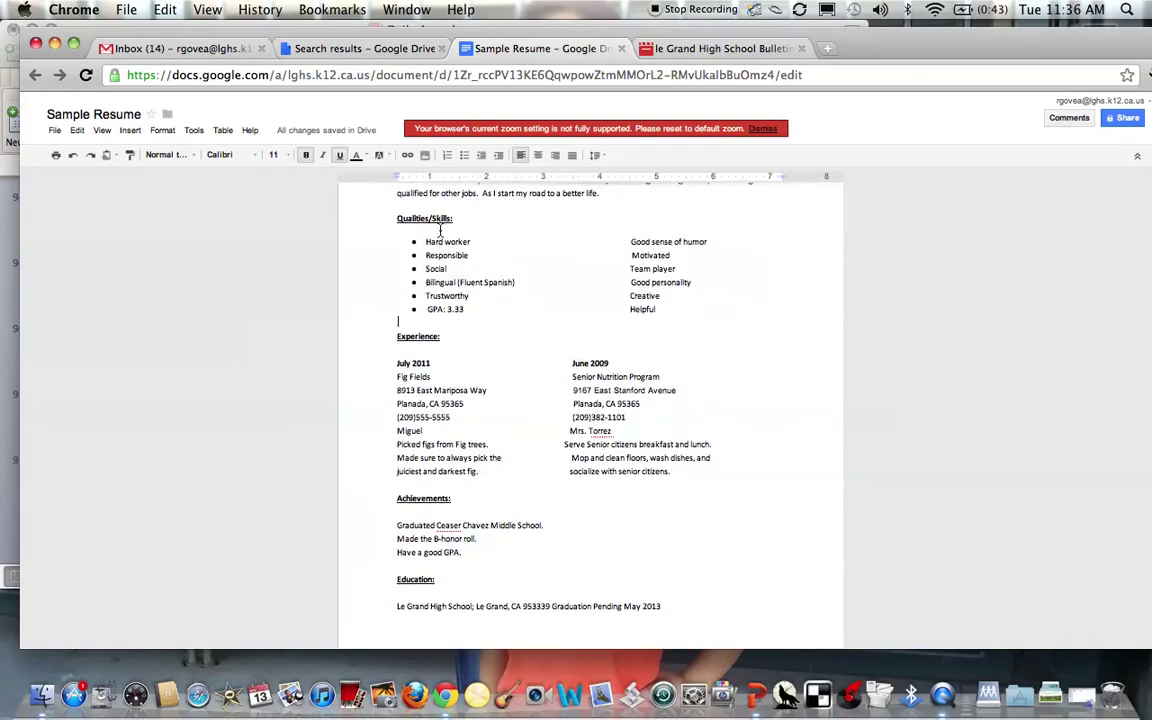
Step: Type '- August 2' after July 2011 in the first Experience entry's date
left_click_drag(452, 218, 428, 218)
left_click(451, 341)
left_click_drag(451, 341, 398, 334)
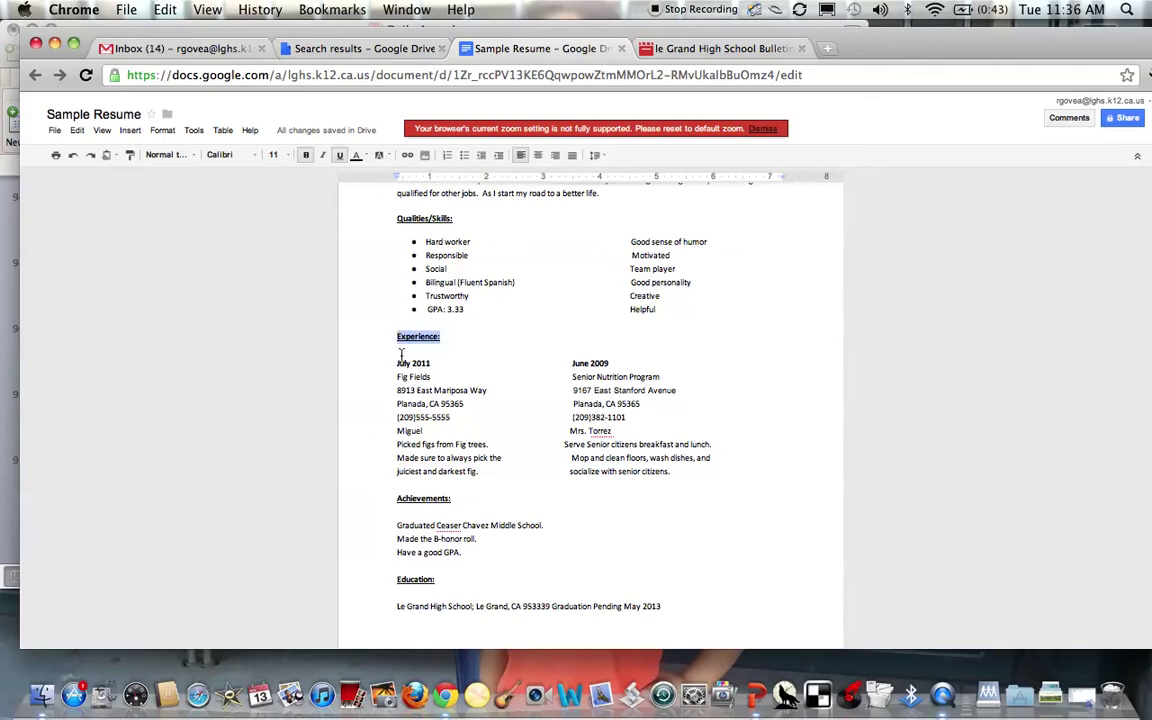
left_click_drag(438, 366, 396, 364)
left_click(431, 364)
type("-")
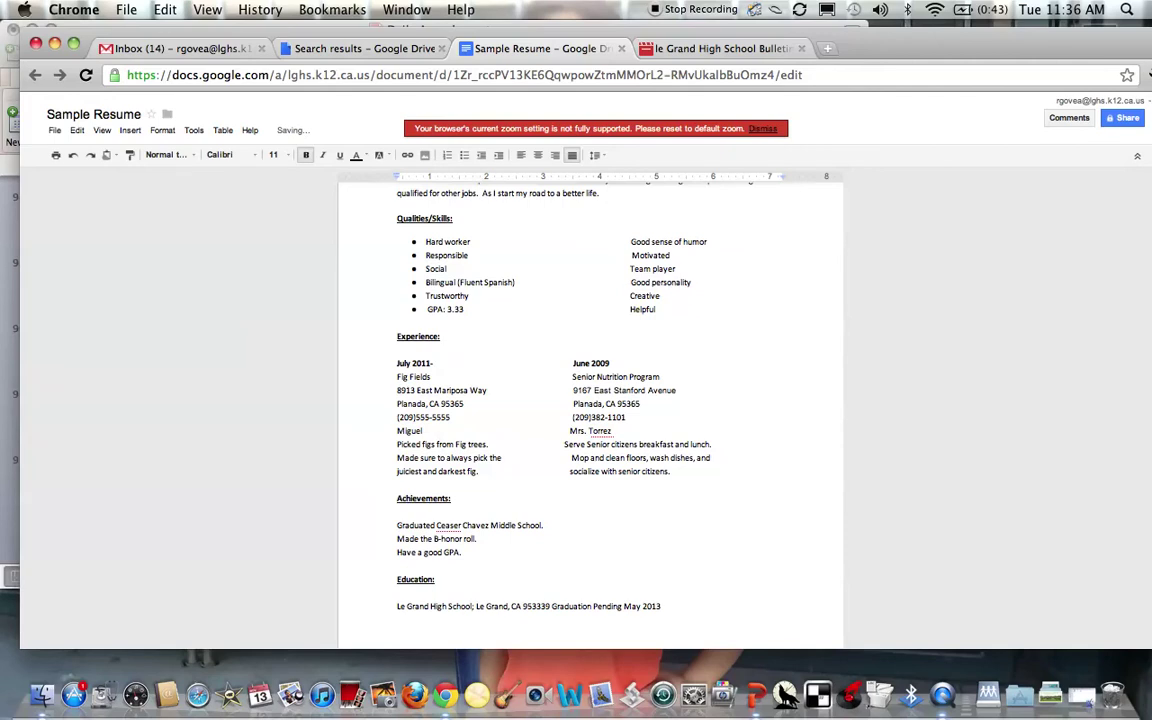
type(" August")
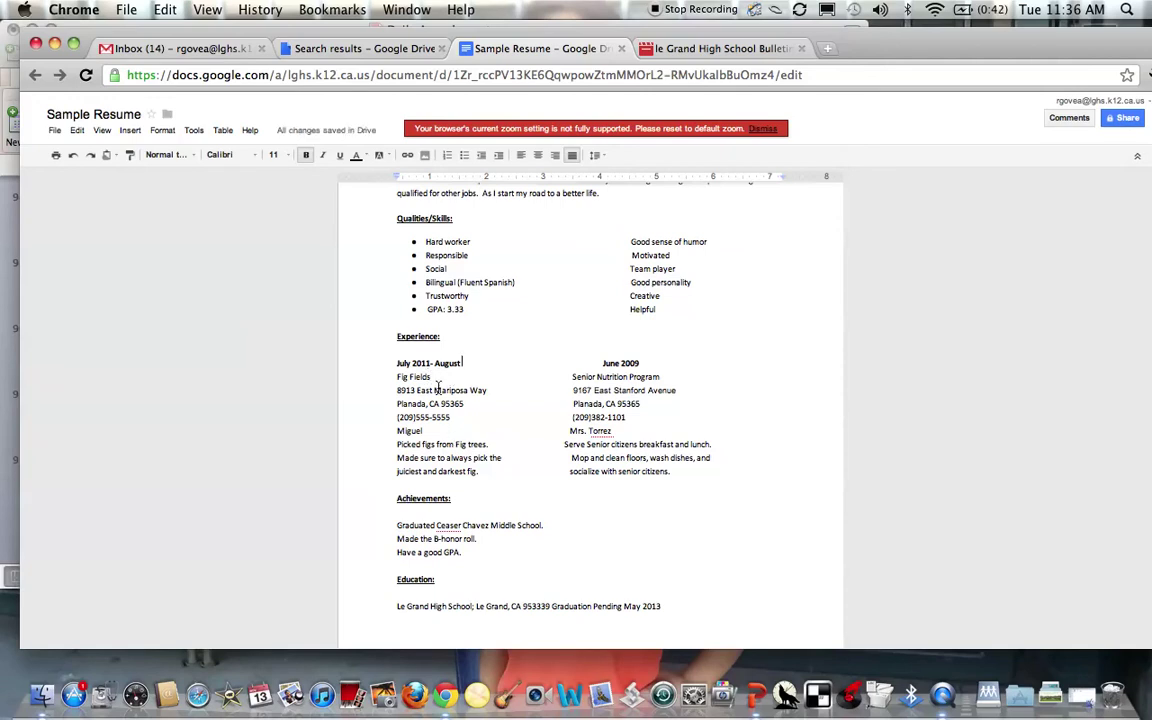
type("2012")
Step: Review the first job's Fig Fields employer, address, phone and supervisor lines
left_click_drag(431, 377, 393, 377)
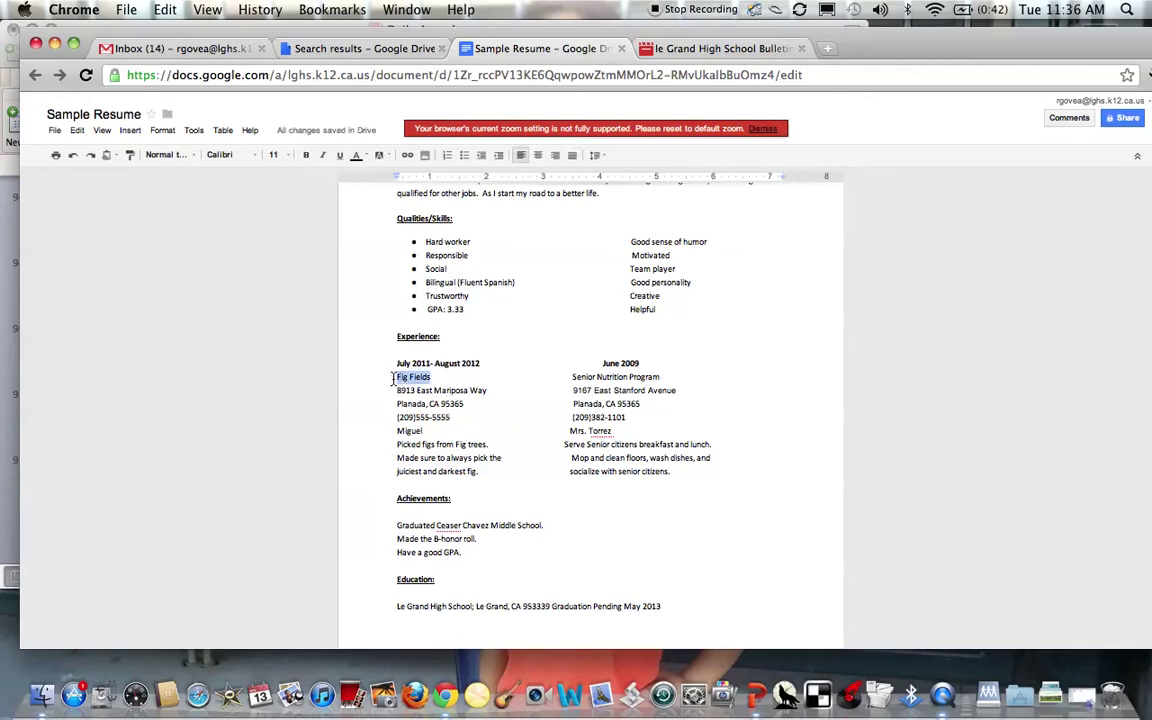
left_click_drag(489, 391, 401, 393)
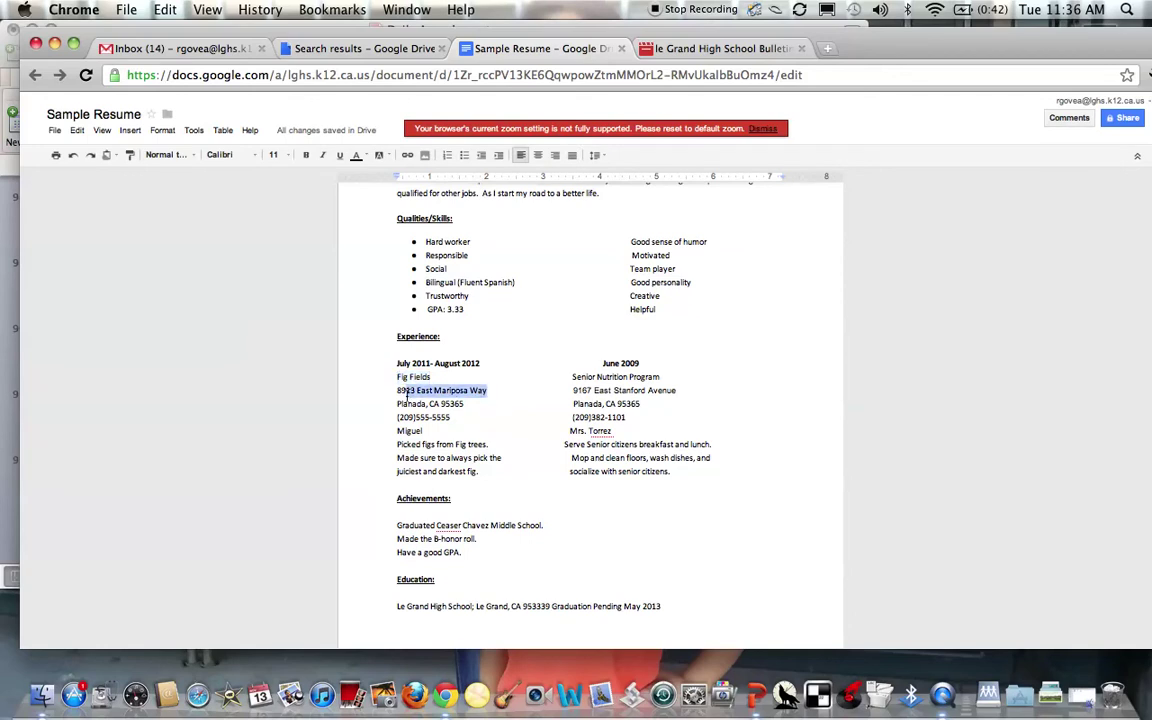
left_click_drag(490, 404, 391, 406)
left_click_drag(458, 417, 401, 420)
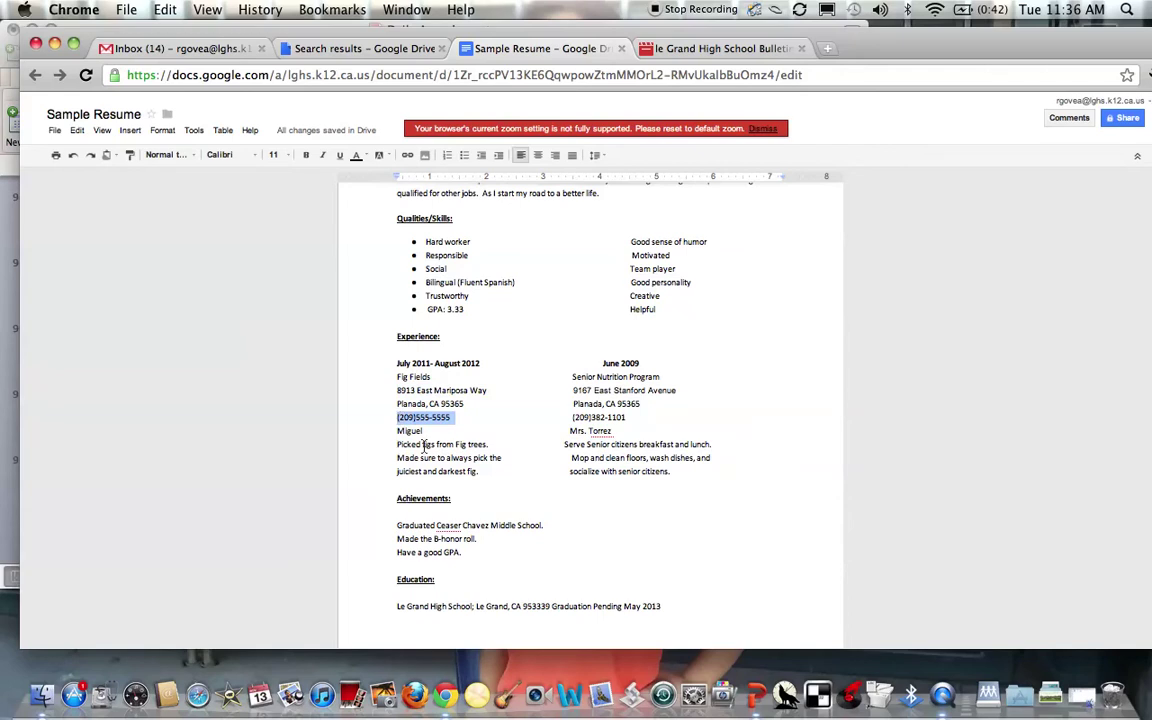
left_click_drag(425, 432, 392, 432)
left_click(420, 432)
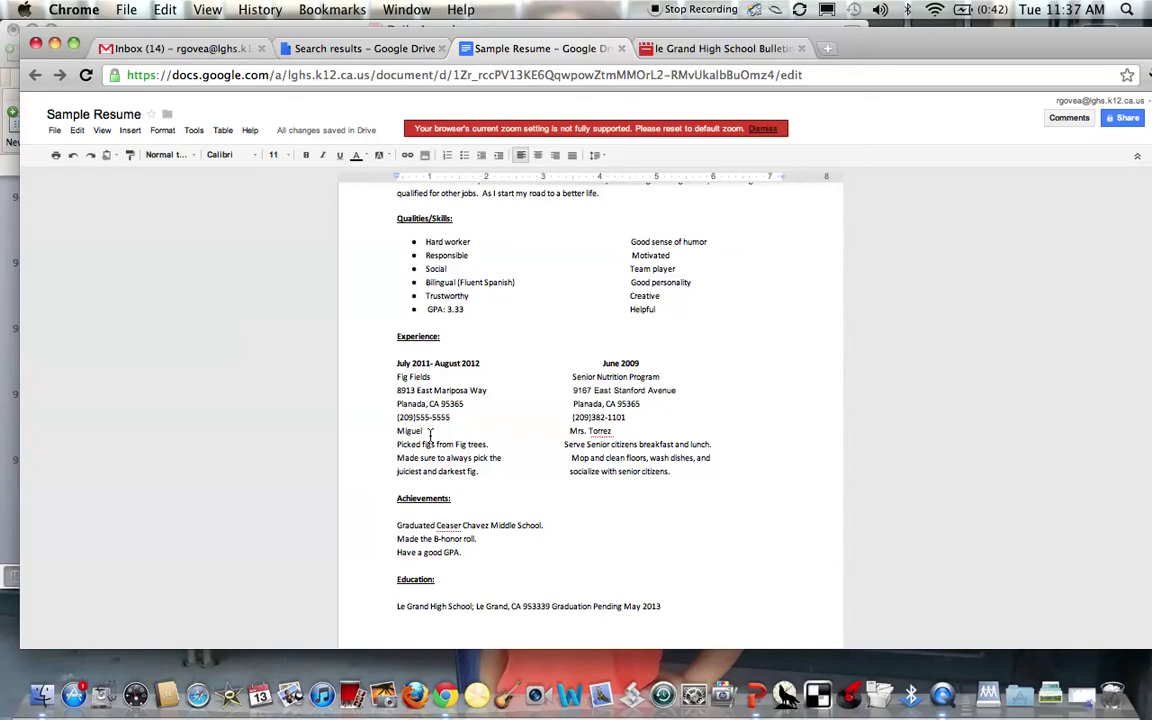
left_click_drag(431, 432, 396, 428)
Step: Add a bold 'Duties:' label before 'Picked figs from Fig trees.'
left_click(397, 446)
type("Duties")
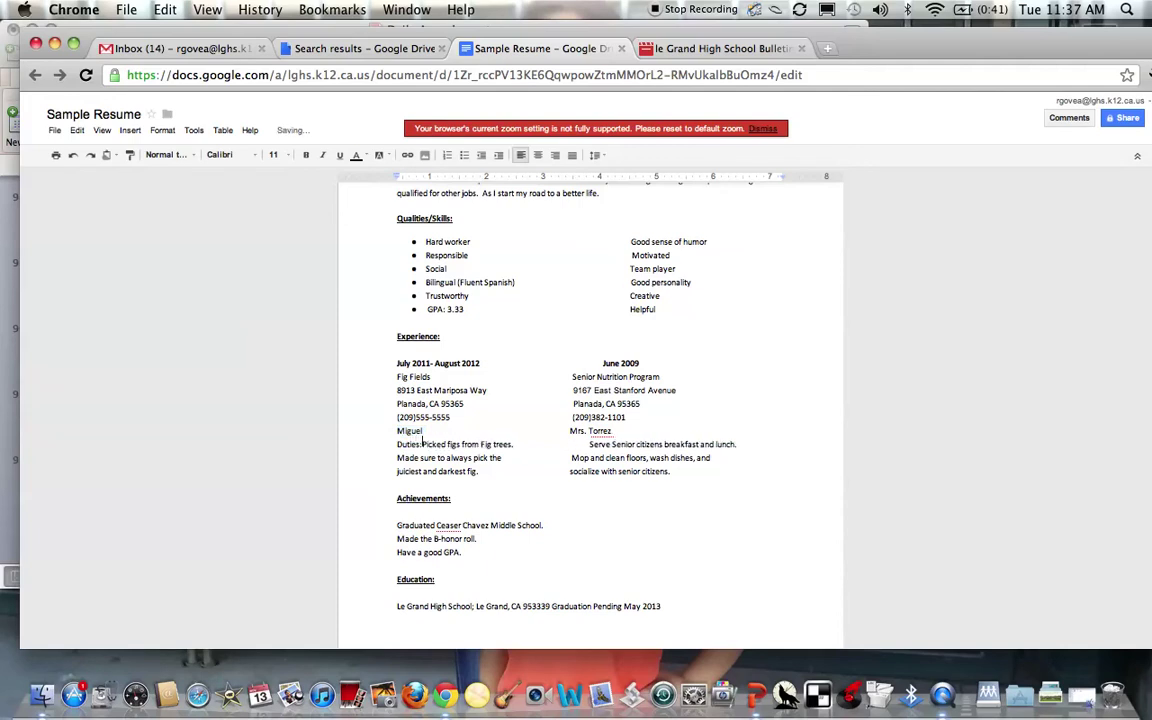
type(":")
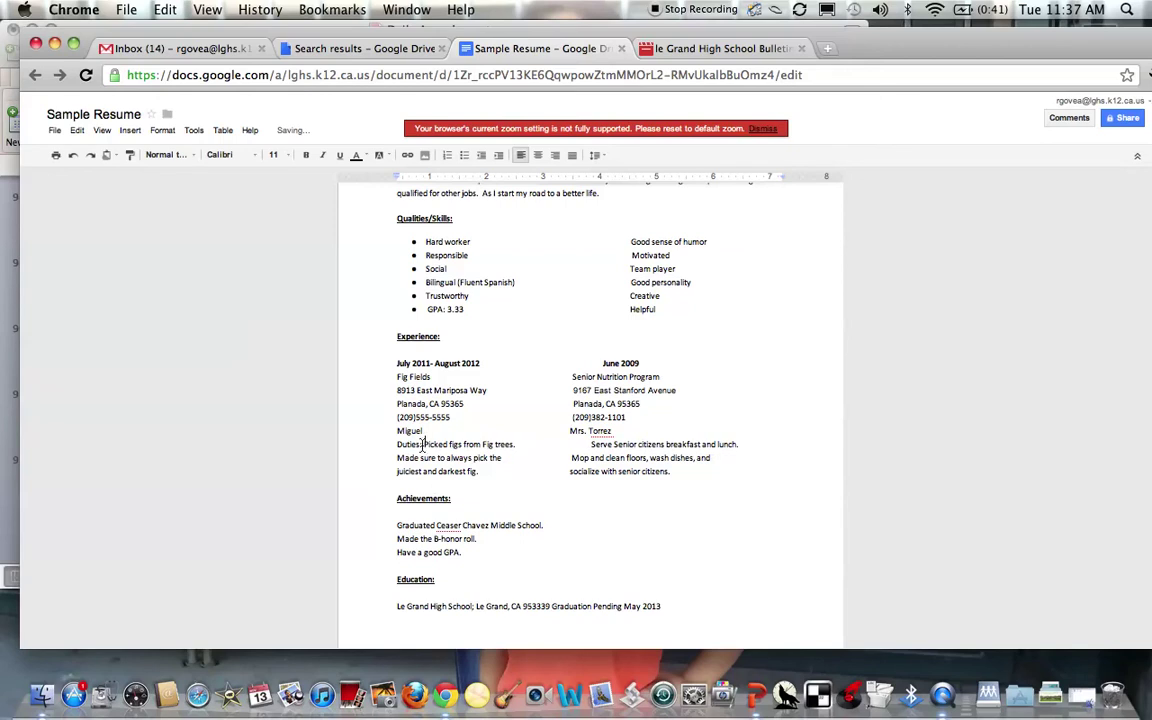
left_click_drag(421, 446, 397, 446)
left_click(306, 155)
left_click(560, 452)
Step: Add a bold 'Duties:' label to the second job and align June 2009 left
key("BackSpace")
key("BackSpace")
key("BackSpace")
key("BackSpace")
key("BackSpace")
key("BackSpace")
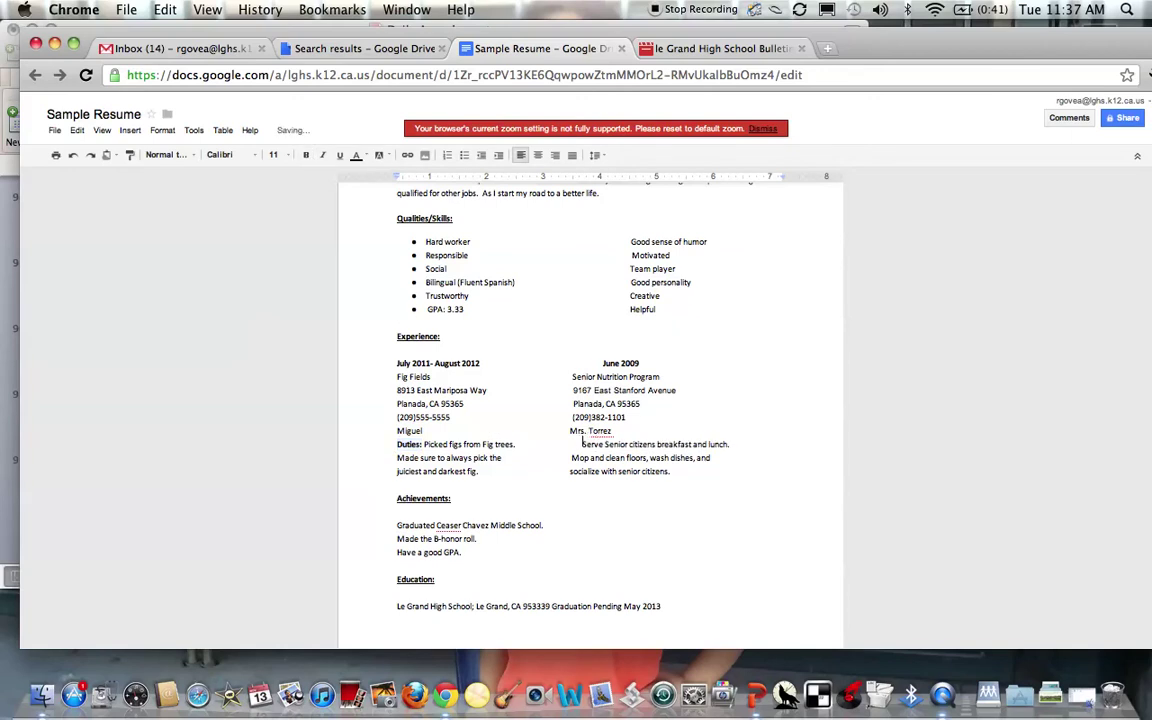
key("BackSpace")
type("Dute")
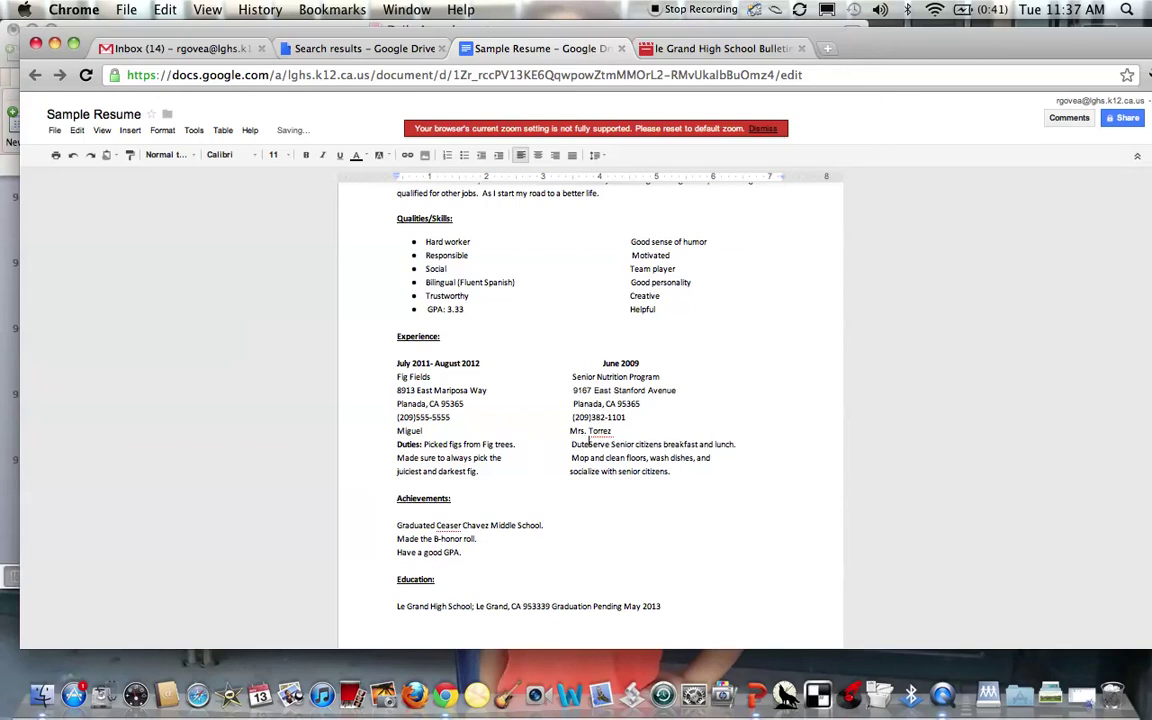
key("BackSpace")
type("ies:")
left_click_drag(597, 444, 571, 444)
left_click(305, 155)
left_click(640, 500)
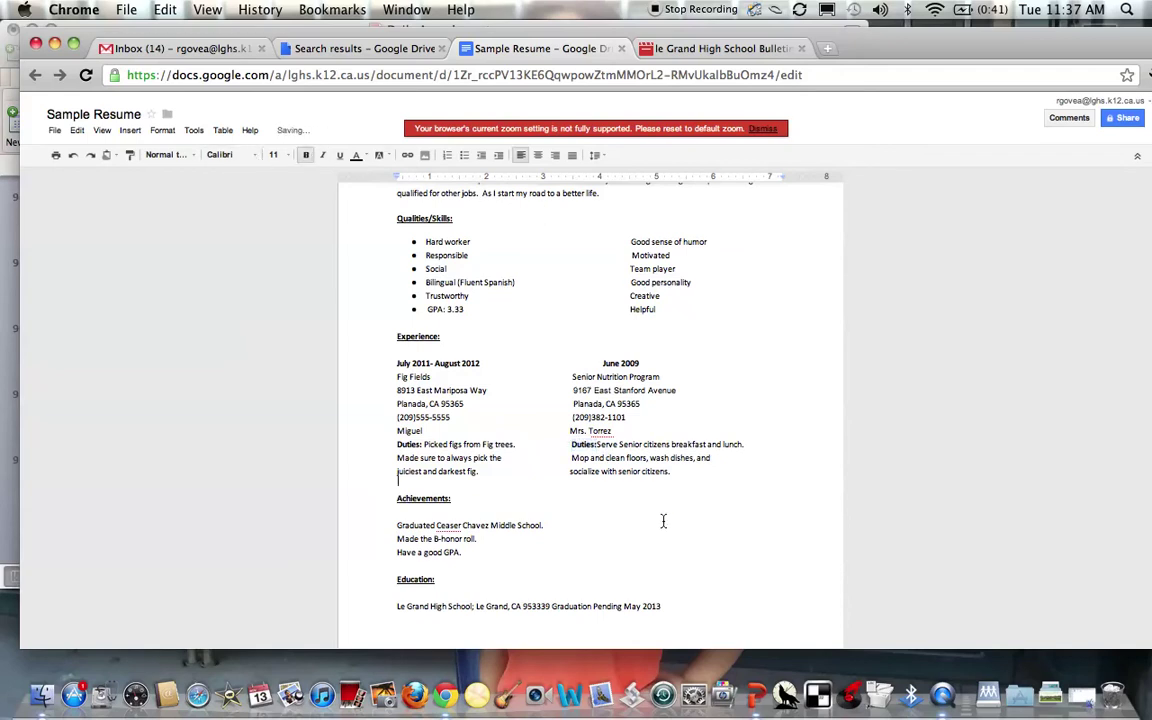
left_click(600, 364)
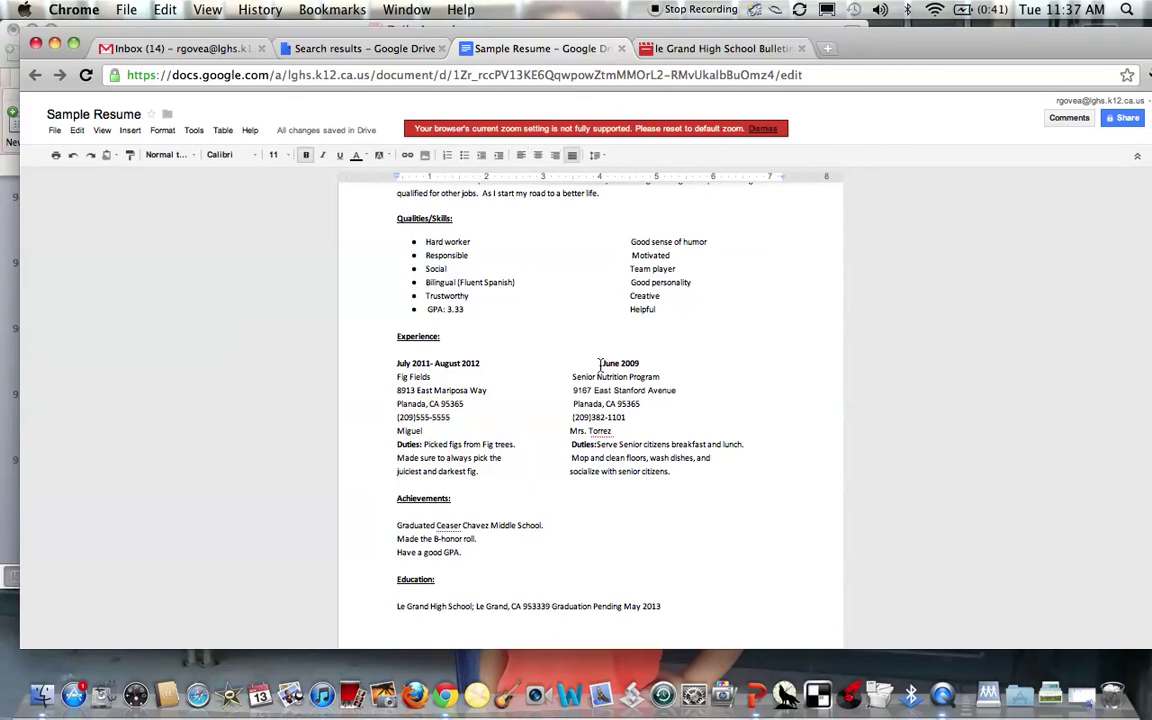
key("BackSpace")
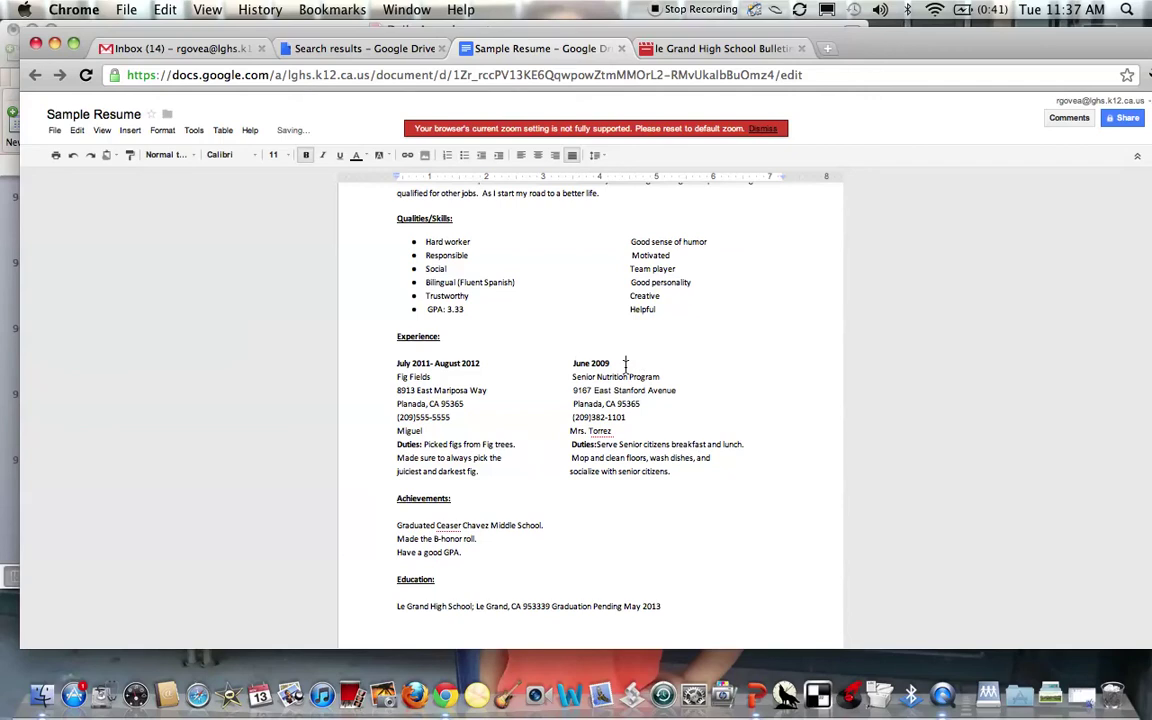
Step: Extend the second job's date to 'June 2009- June 2010' to match the first job
left_click(613, 364)
type("- June 2010")
left_click_drag(397, 363, 487, 363)
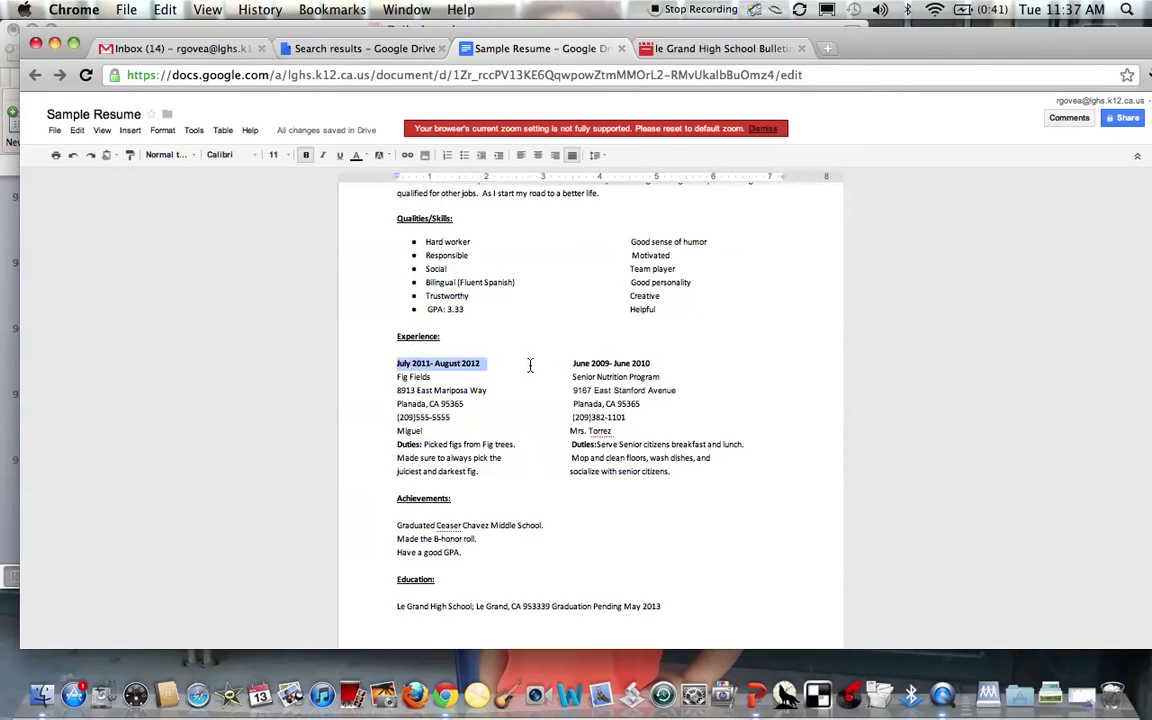
left_click_drag(573, 363, 665, 366)
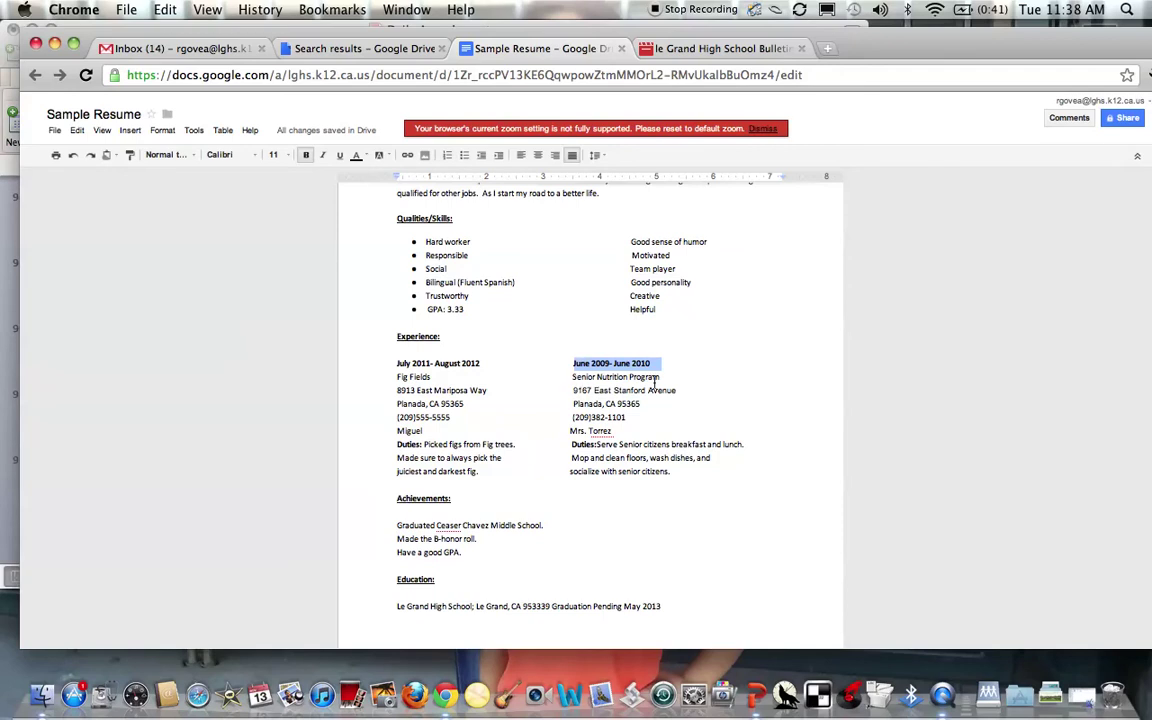
Step: Line up the second supervisor's name with the contact lines above
left_click_drag(568, 390, 627, 422)
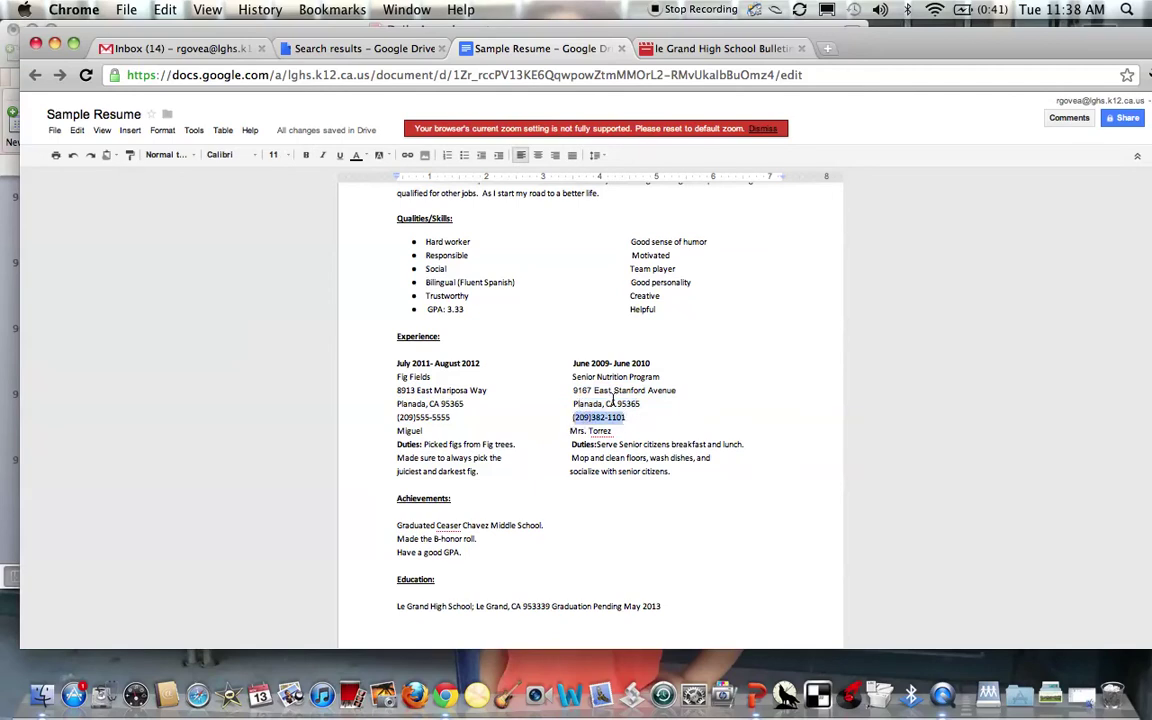
left_click_drag(616, 404, 605, 404)
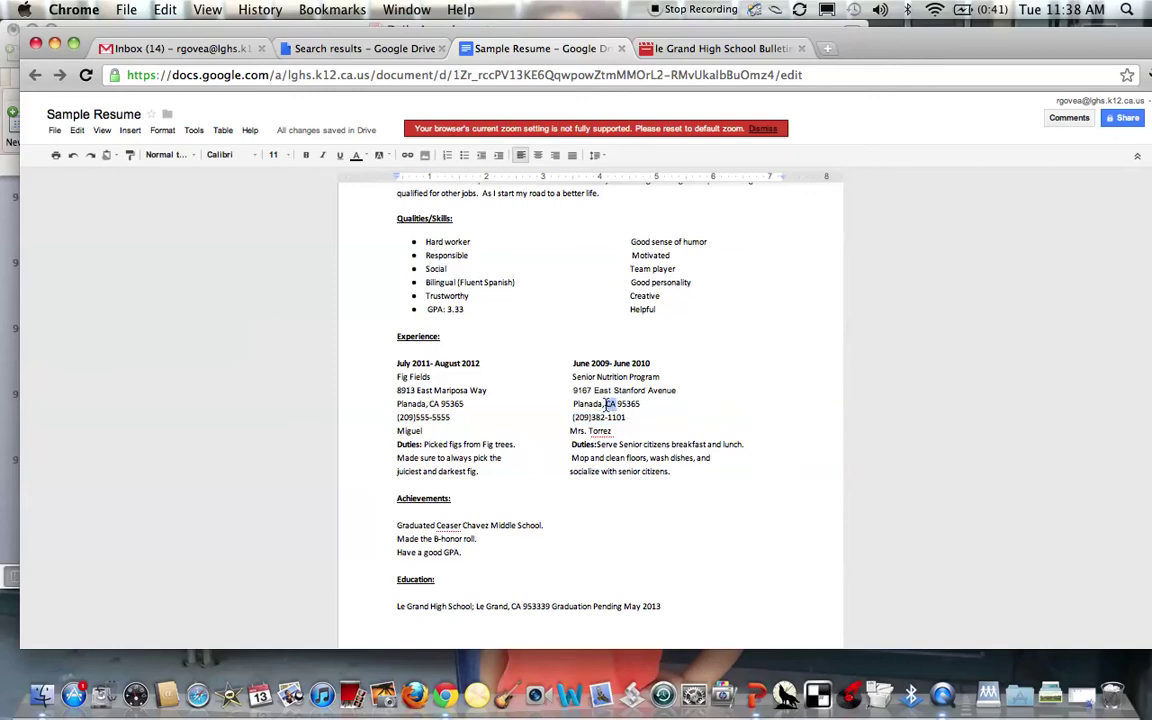
left_click(618, 418)
scroll(616, 421, "down", 1)
left_click(567, 391)
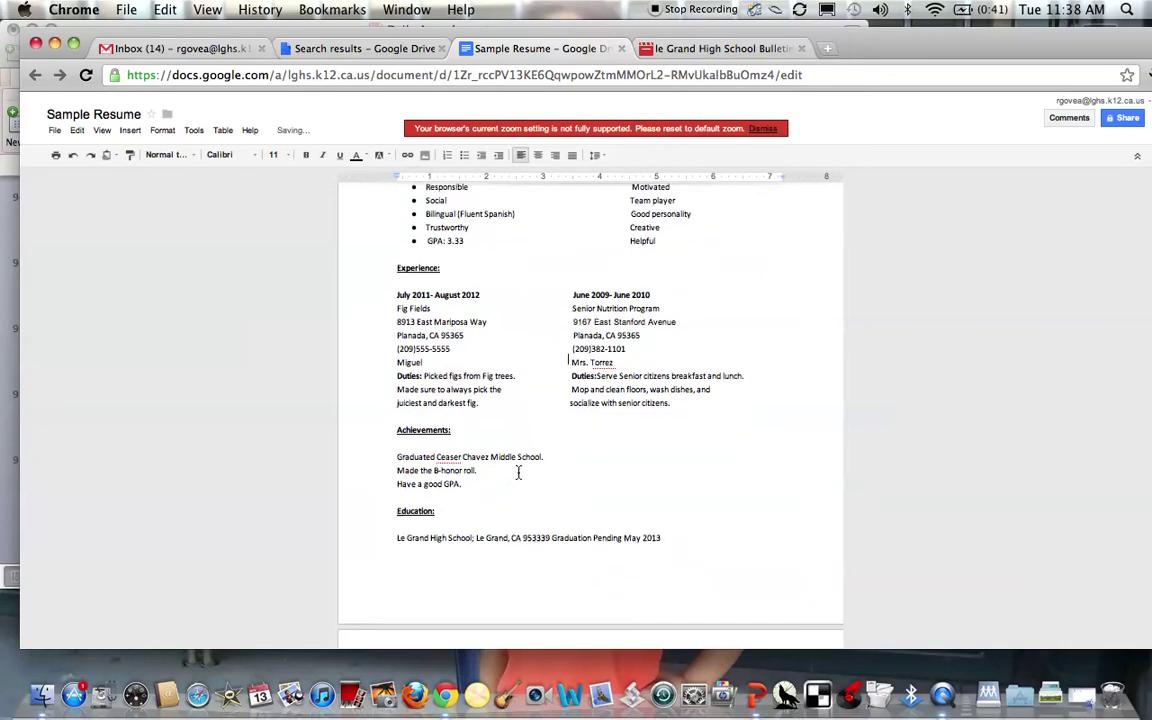
Step: Bullet the three Achievements lines, 'Graduated Ceaser Chavez Middle School.' through 'Have a good GPA.'
scroll(518, 472, "down", 1)
left_click(406, 440)
key("BackSpace")
scroll(422, 453, "down", 5)
scroll(432, 420, "up", 5)
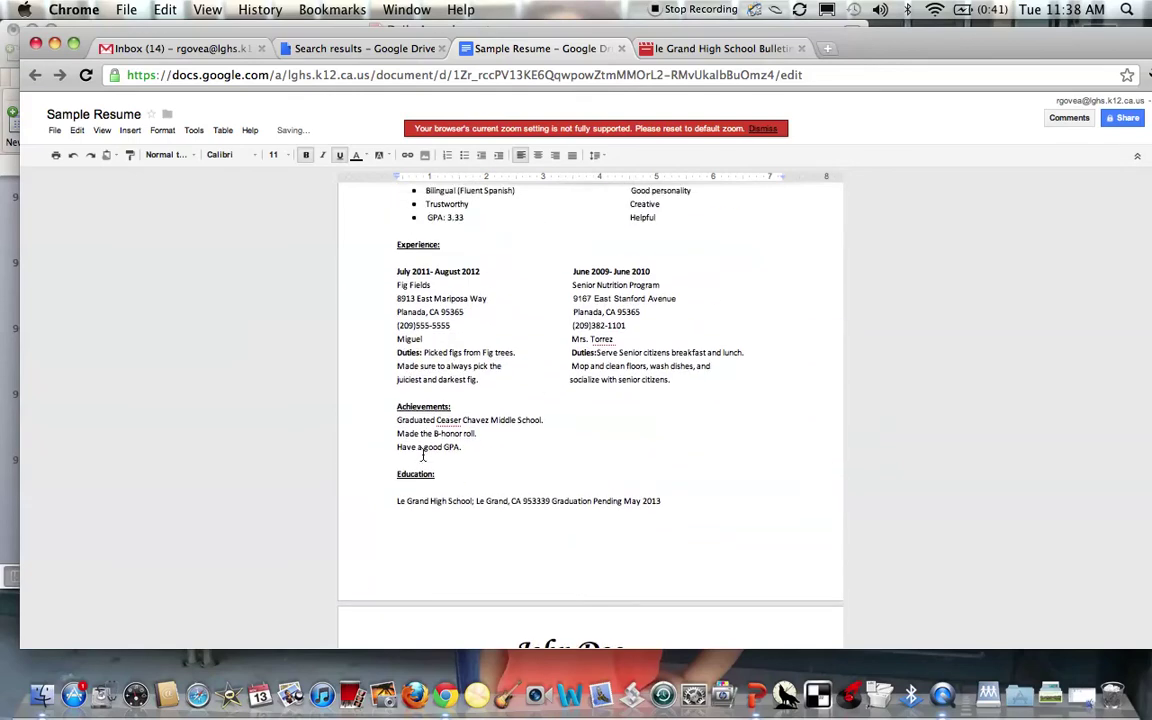
key("Return")
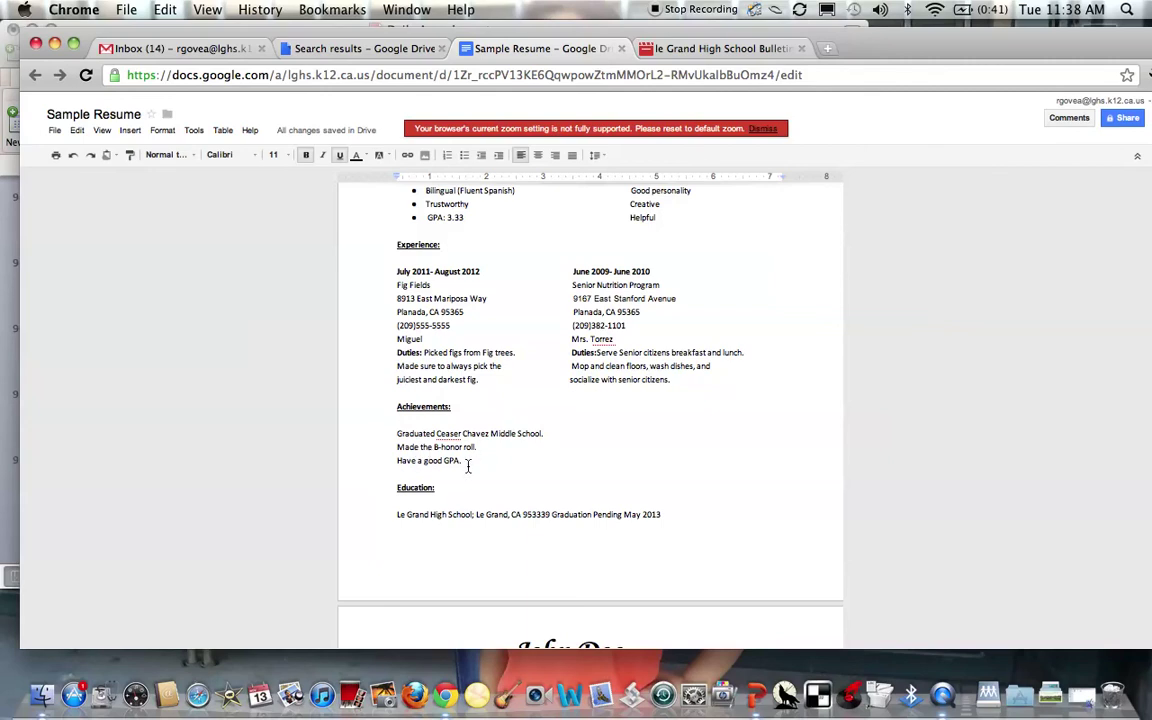
left_click_drag(466, 461, 397, 433)
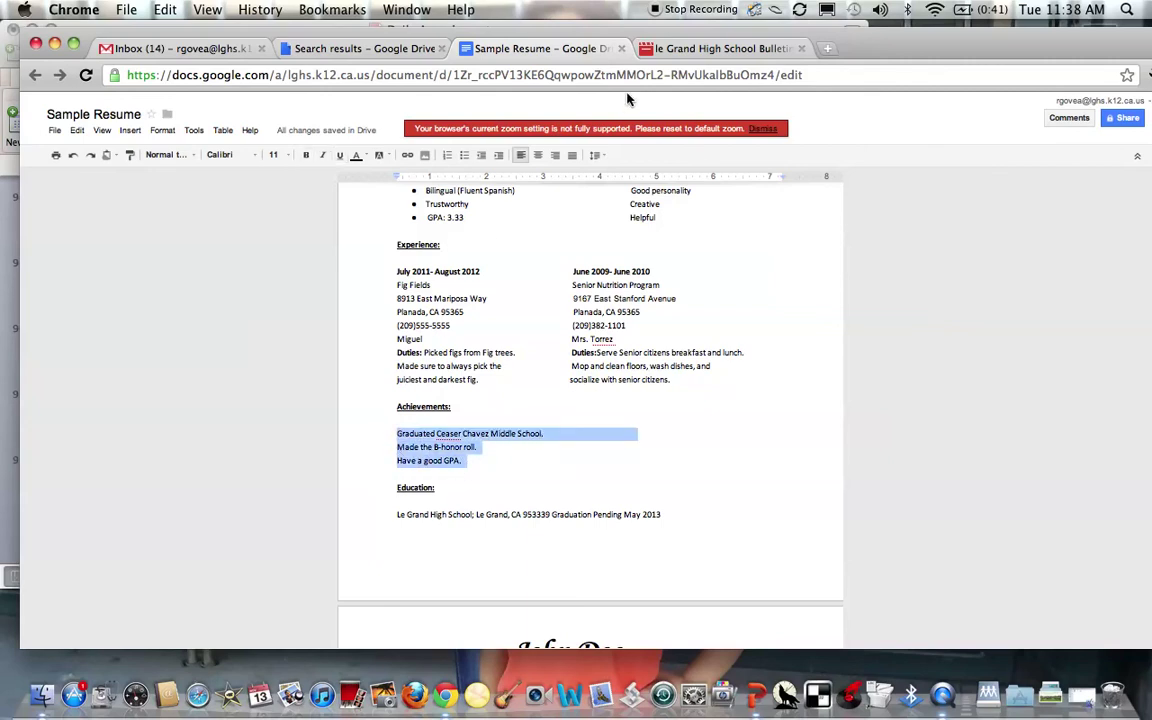
left_click(464, 155)
left_click(545, 481)
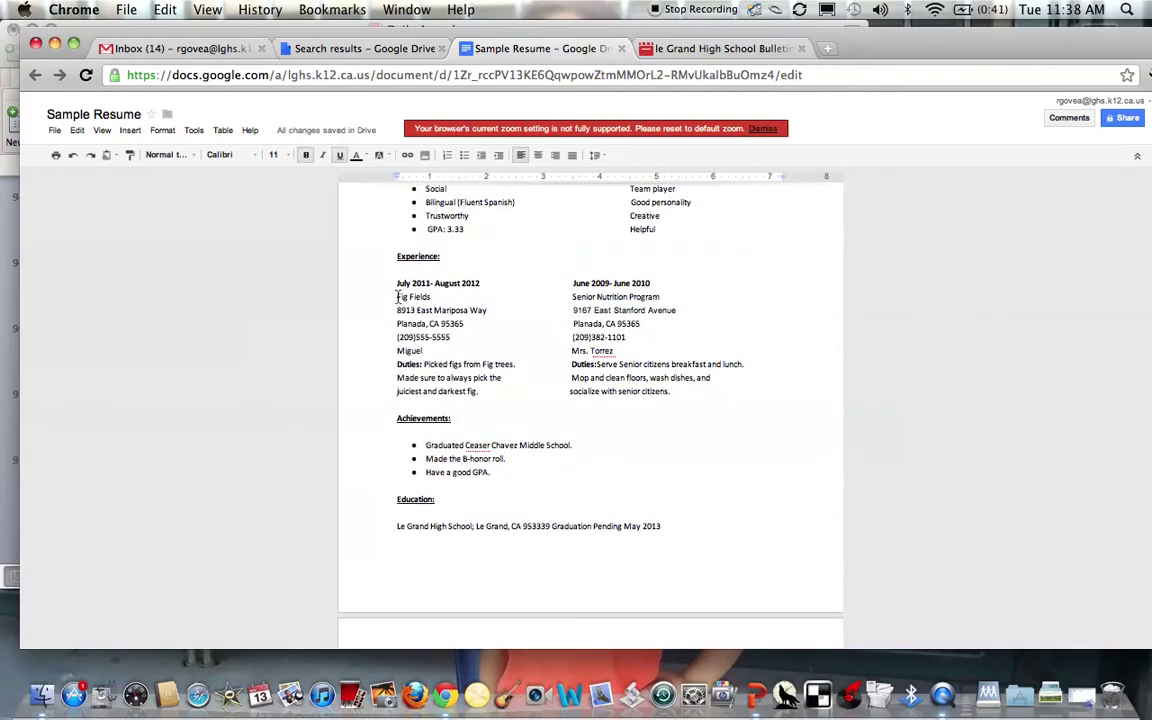
Step: Check the top lines of both job entries in the Experience section
mouse_move(397, 297)
left_mouse_down()
mouse_move(676, 312)
mouse_move(573, 385)
mouse_move(673, 392)
mouse_move(605, 352)
mouse_move(450, 338)
mouse_move(398, 311)
left_mouse_up()
left_click(581, 364)
scroll(581, 360, "up", 1)
scroll(581, 357, "down", 3)
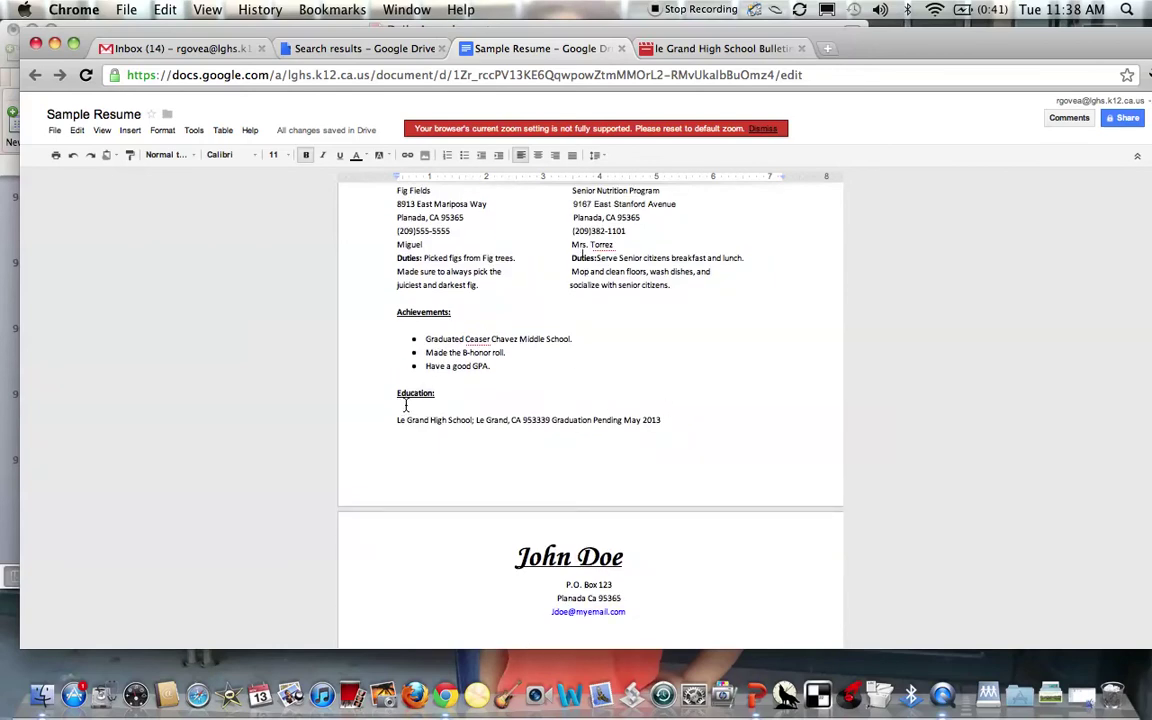
Step: Add a comma after 95333 in the Le Grand High School education line
scroll(490, 416, "down", 1)
scroll(490, 416, "down", 2)
left_click(546, 386)
key("BackSpace")
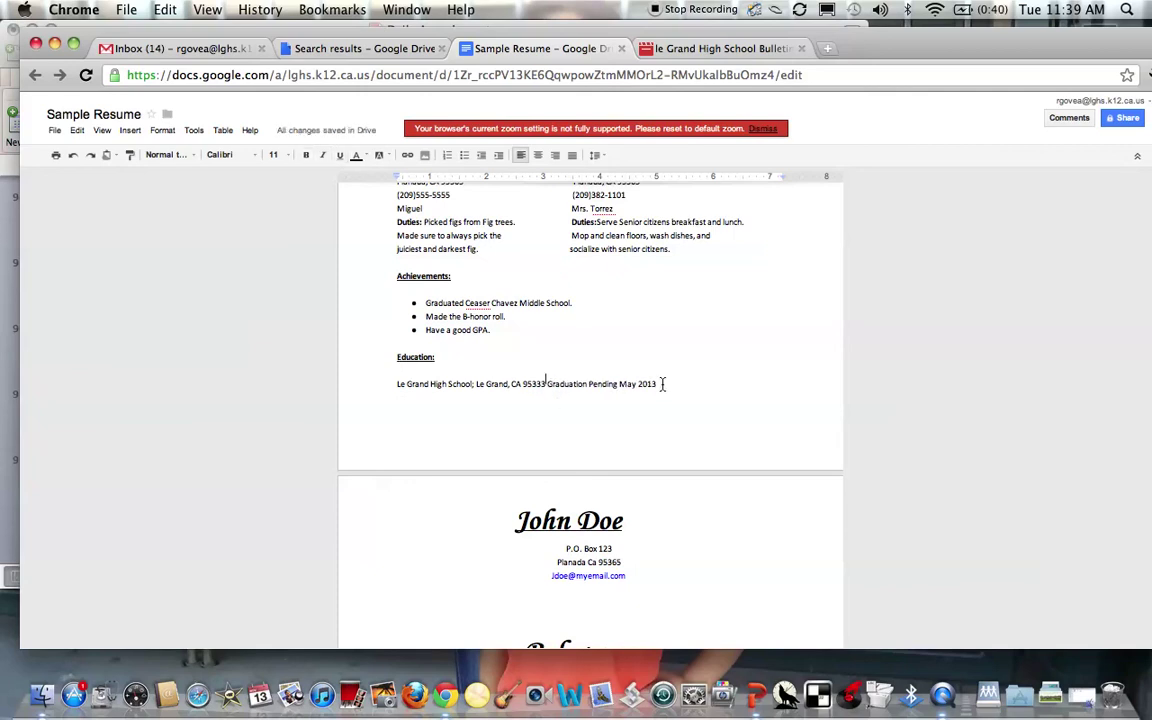
type(",")
key("End")
scroll(624, 397, "down", 3)
Step: Compare the name and address blocks on page 1 and page 2
scroll(715, 437, "up", 10)
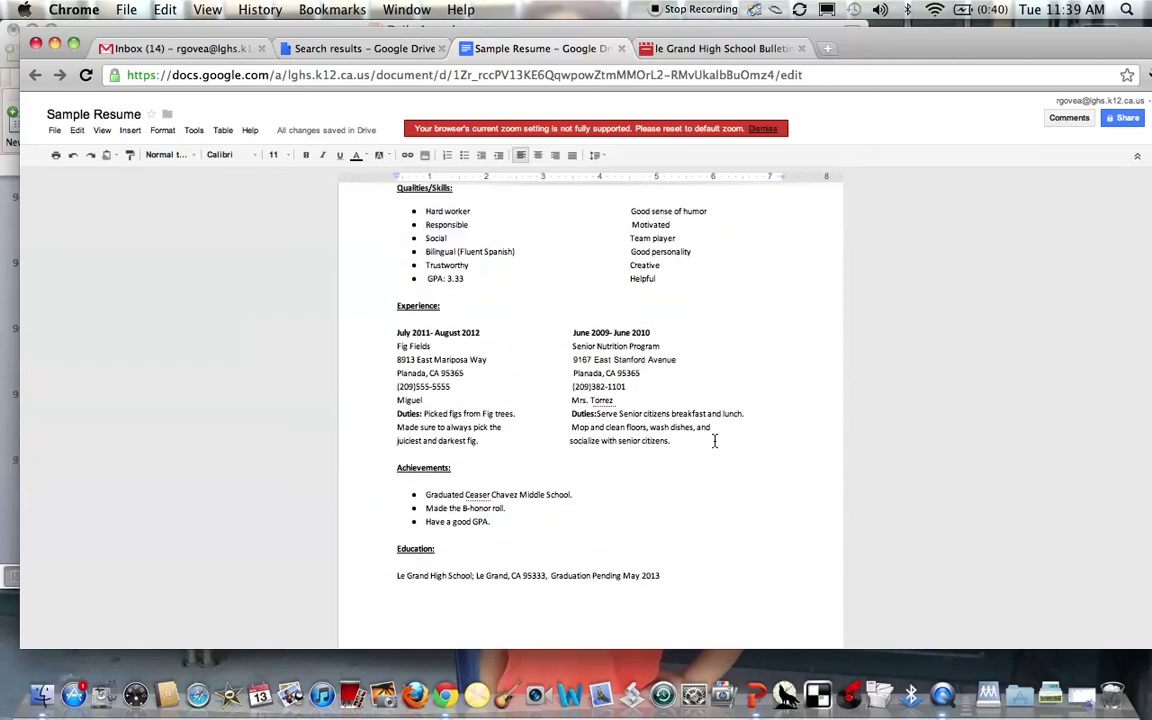
scroll(715, 440, "up", 3)
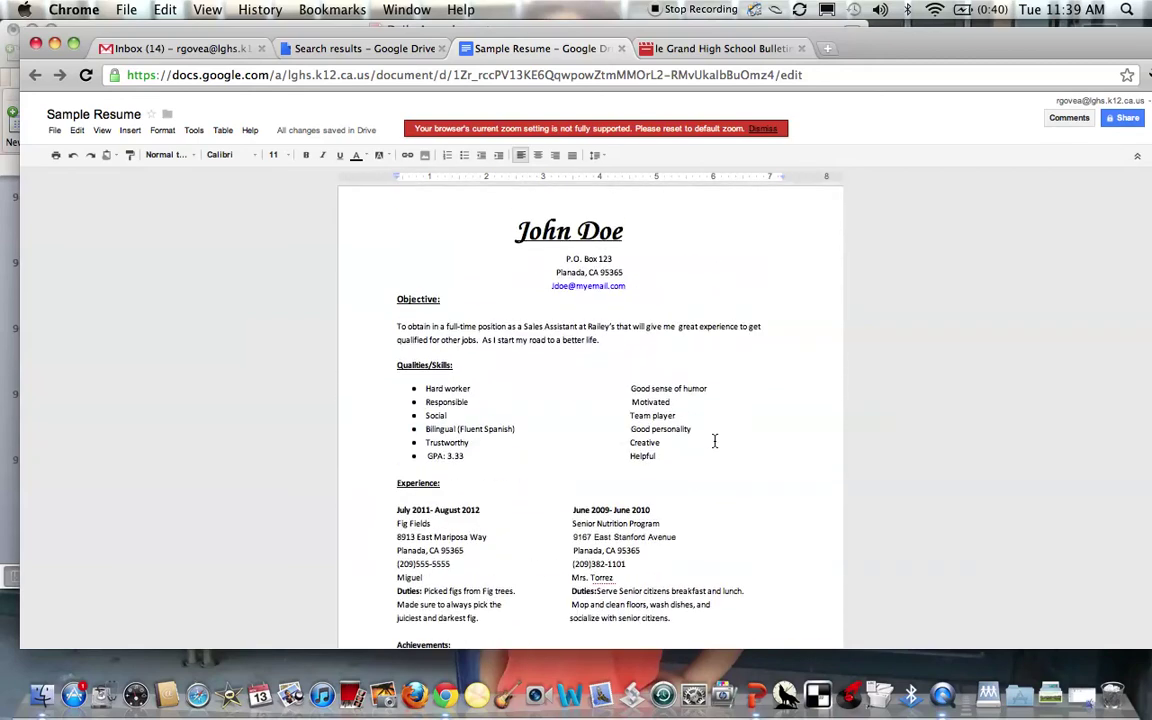
left_click_drag(518, 213, 700, 284)
scroll(700, 284, "down", 15)
left_click_drag(628, 302, 549, 247)
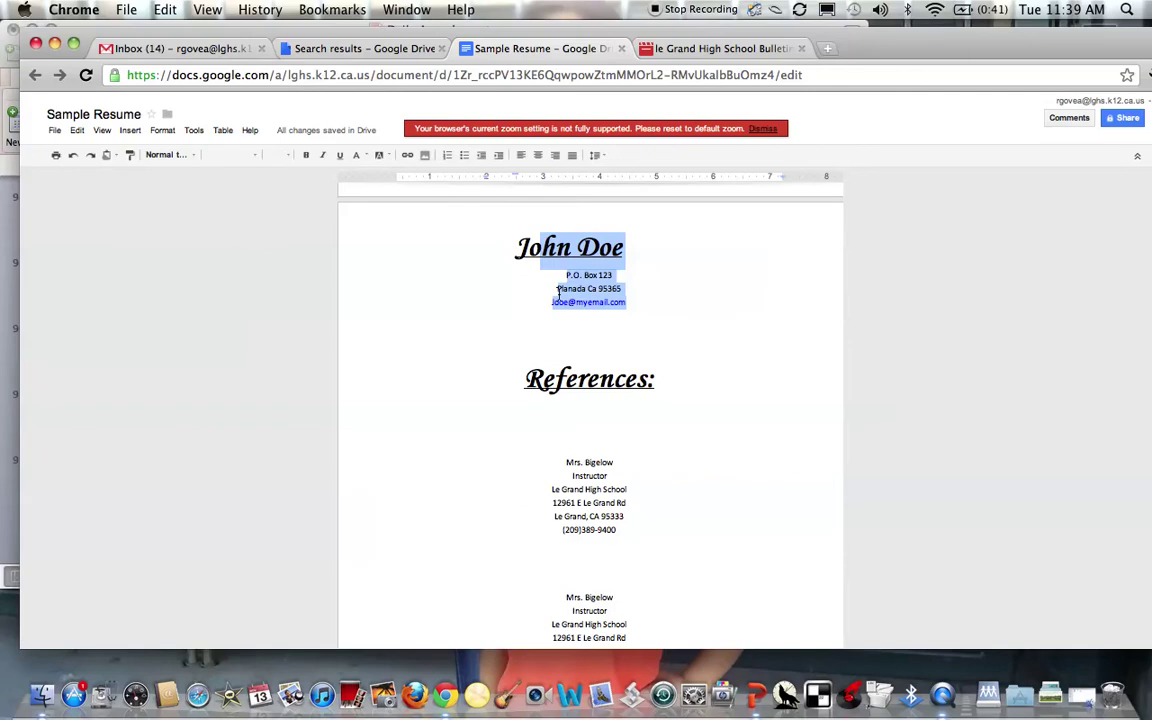
left_click(676, 355)
left_click_drag(648, 311, 493, 240)
scroll(787, 393, "up", 15)
scroll(767, 355, "down", 15)
left_click(766, 355)
scroll(753, 355, "up", 1)
Step: Delete the colon from the 'References:' heading
left_click_drag(664, 330, 521, 335)
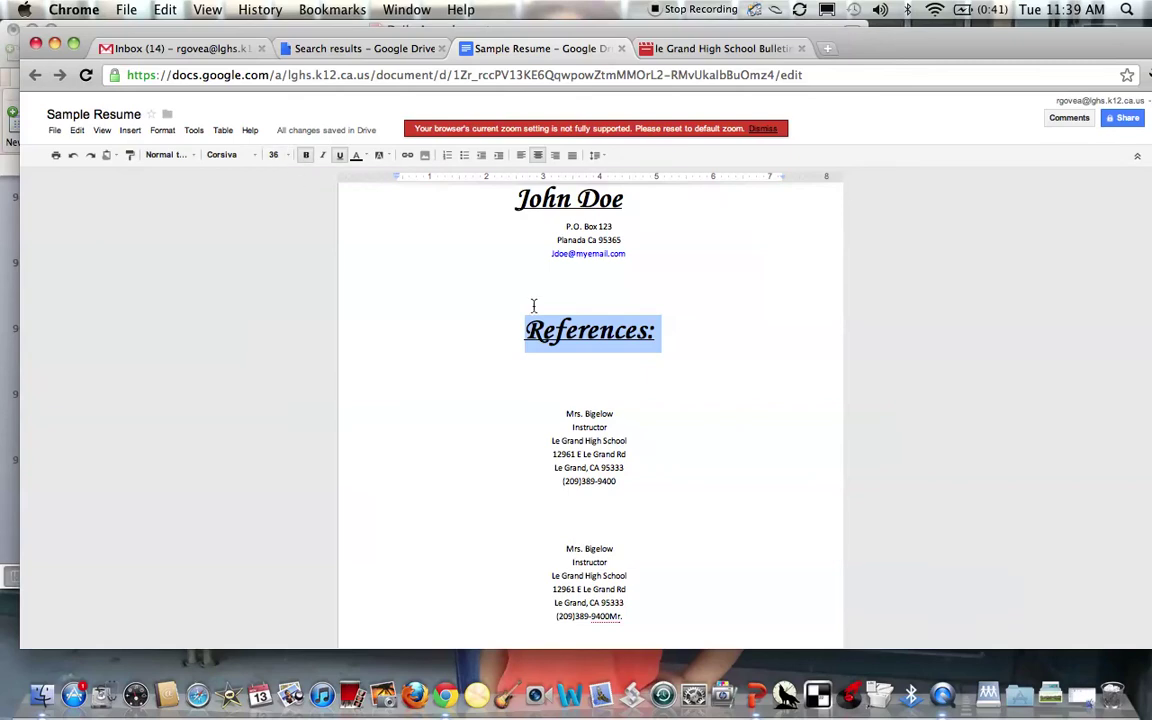
left_click(660, 332)
key("BackSpace")
Step: Remove the extra empty lines under References and below the third reference
scroll(698, 428, "down", 1)
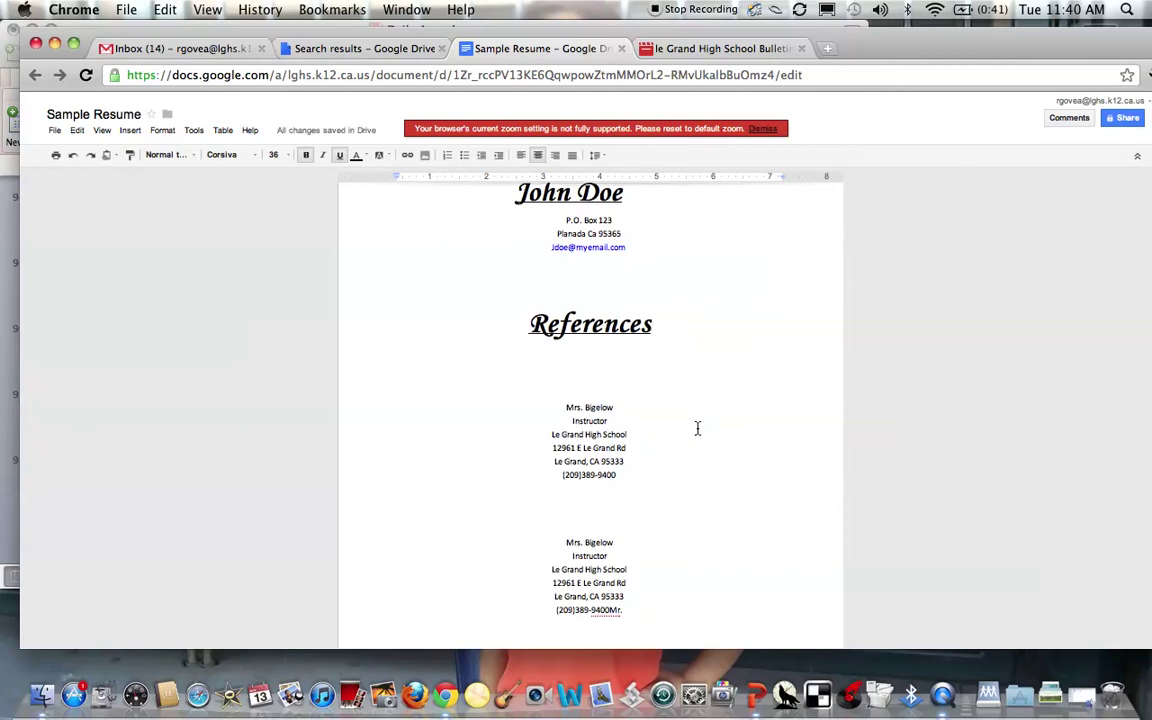
scroll(698, 428, "down", 2)
scroll(698, 428, "down", 1)
scroll(617, 347, "down", 5)
scroll(617, 347, "up", 4)
scroll(617, 347, "up", 1)
left_click(571, 313)
key("BackSpace")
key("BackSpace")
scroll(535, 314, "down", 10)
scroll(535, 314, "up", 4)
left_click(503, 337)
left_click(417, 375)
key("BackSpace")
key("BackSpace")
key("BackSpace")
key("BackSpace")
key("BackSpace")
key("BackSpace")
key("BackSpace")
key("BackSpace")
key("BackSpace")
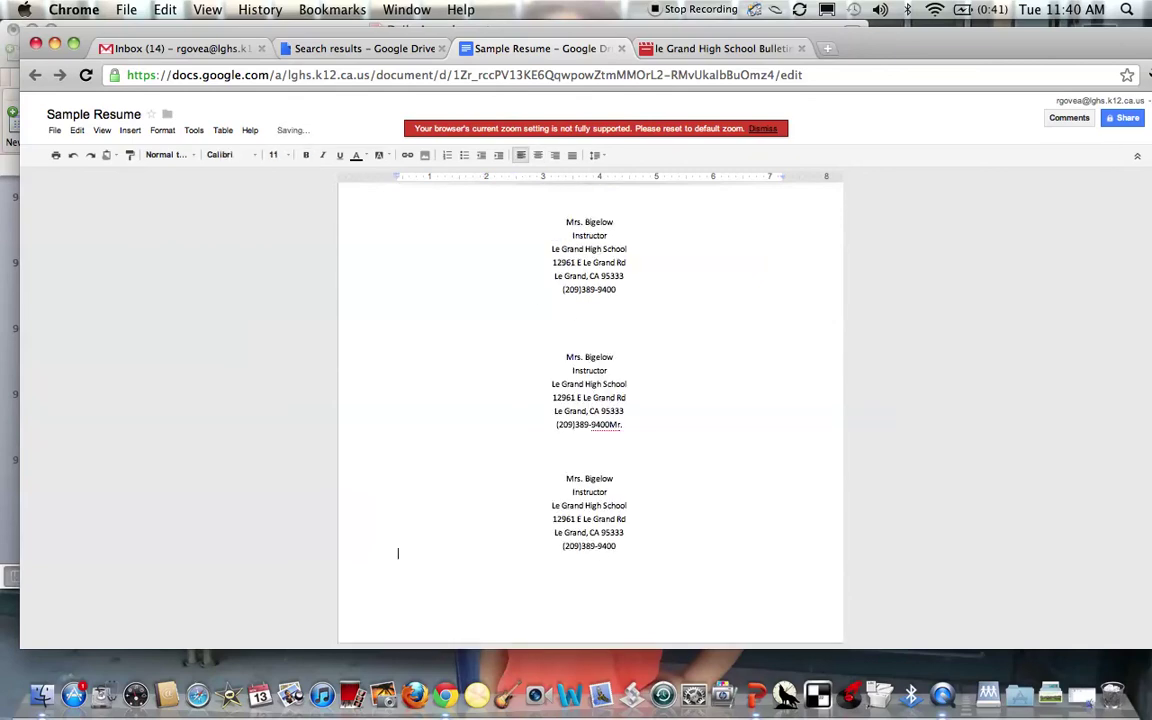
scroll(474, 380, "up", 3)
scroll(474, 380, "down", 3)
scroll(474, 380, "up", 3)
scroll(474, 380, "down", 3)
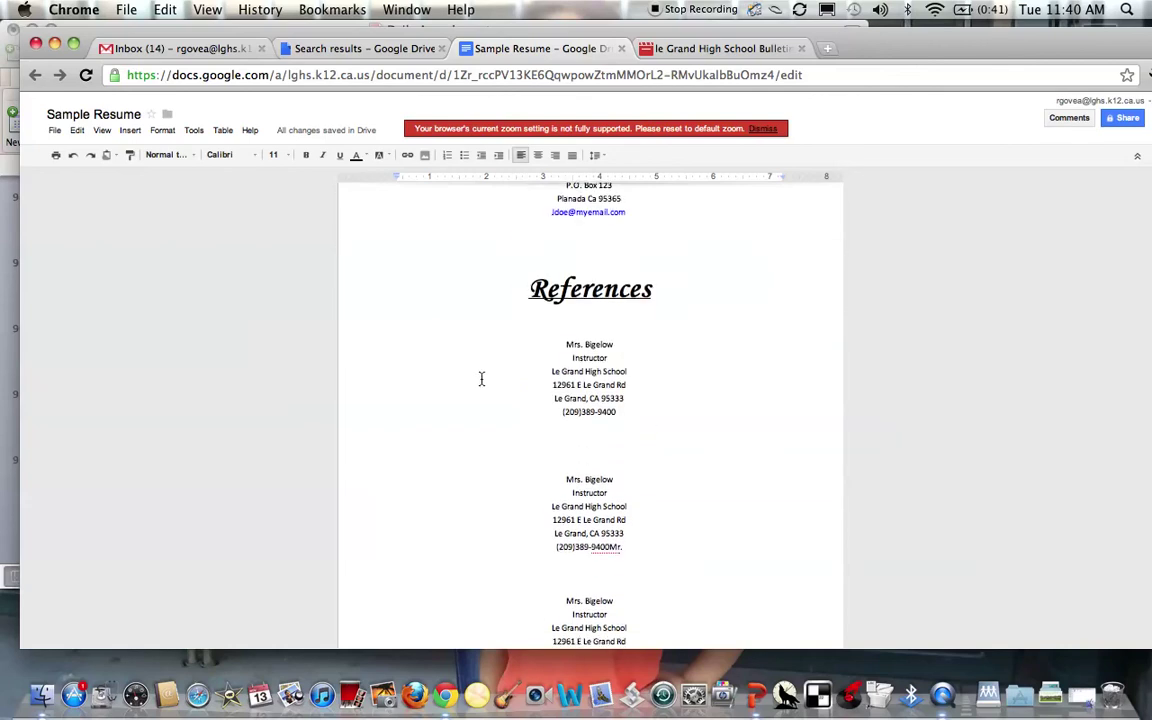
scroll(697, 437, "down", 3)
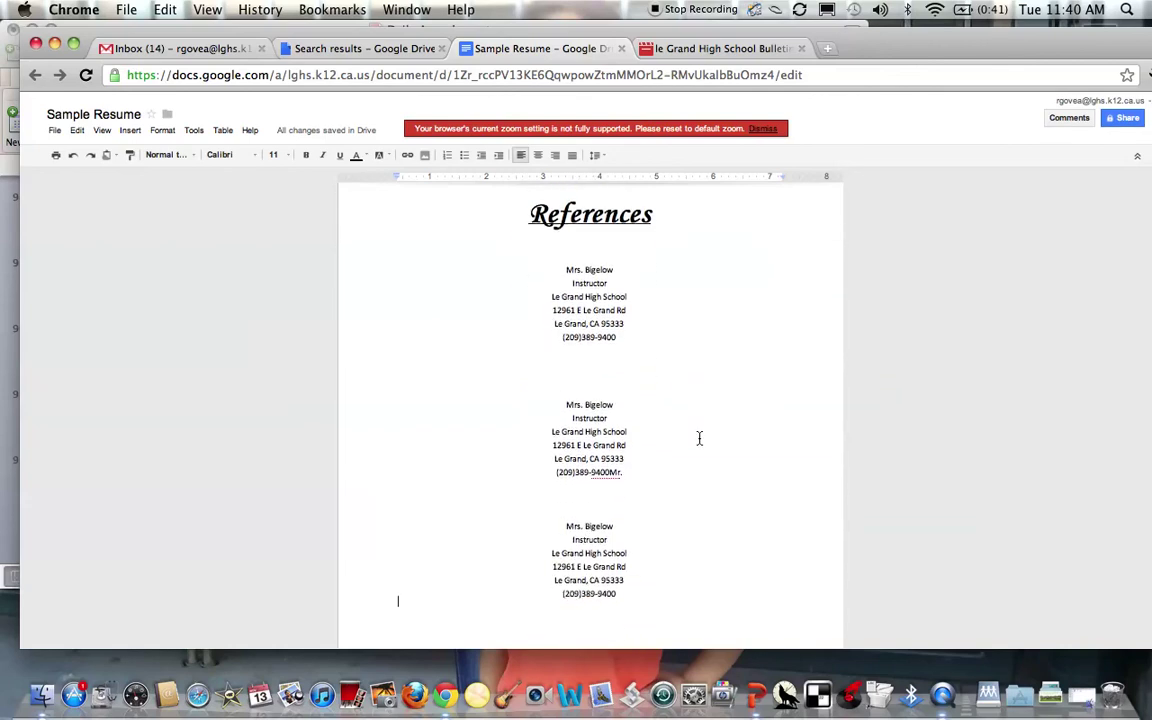
left_click(627, 434)
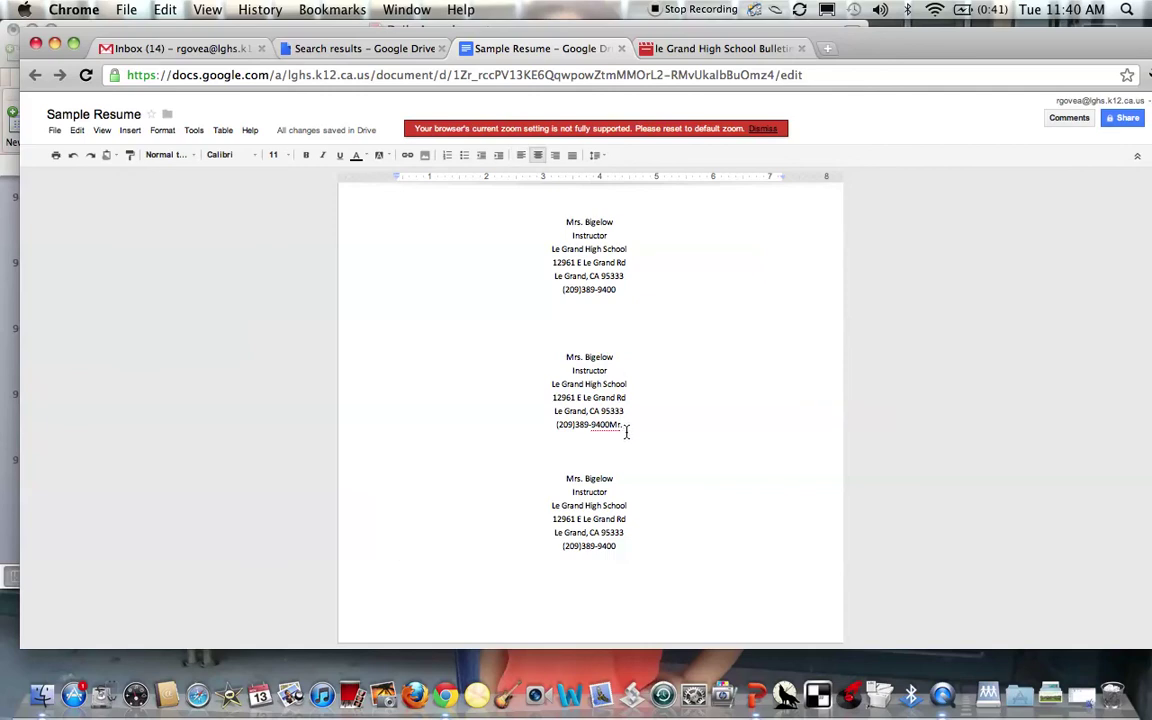
key("BackSpace")
key("BackSpace")
key("BackSpace")
key("BackSpace")
Step: Change the first reference's name from 'Mrs. Bigelow' to 'Ms. Bigelow'
scroll(590, 400, "up", 2)
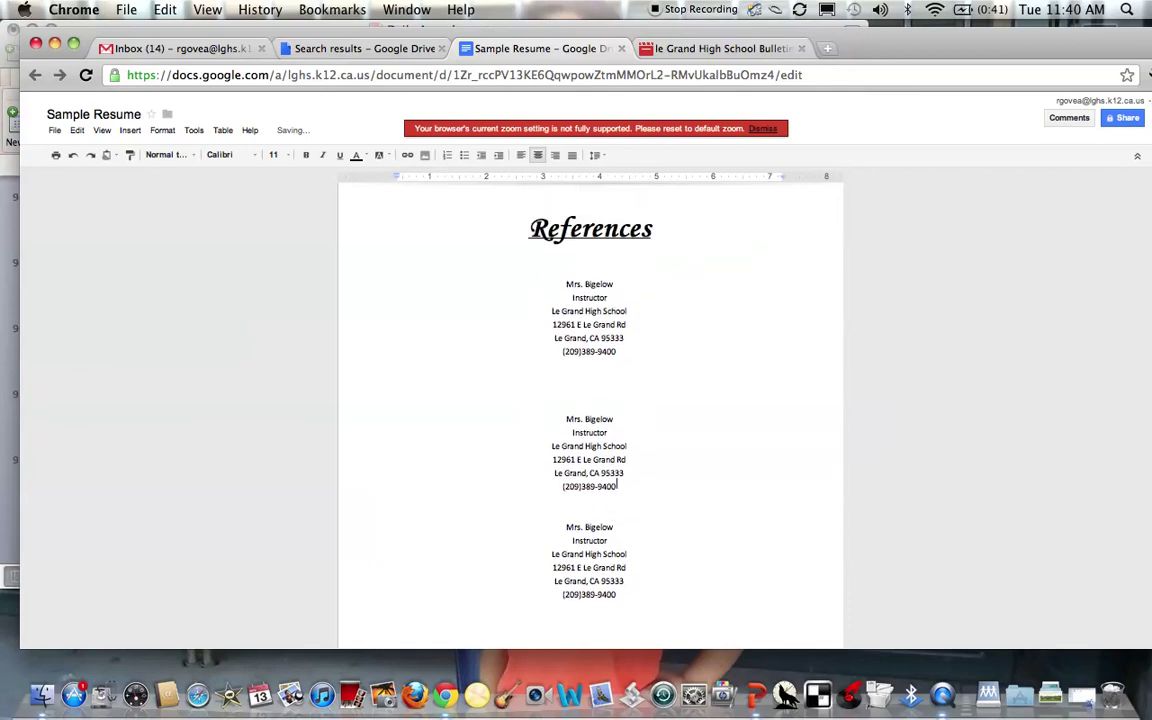
scroll(590, 400, "up", 1)
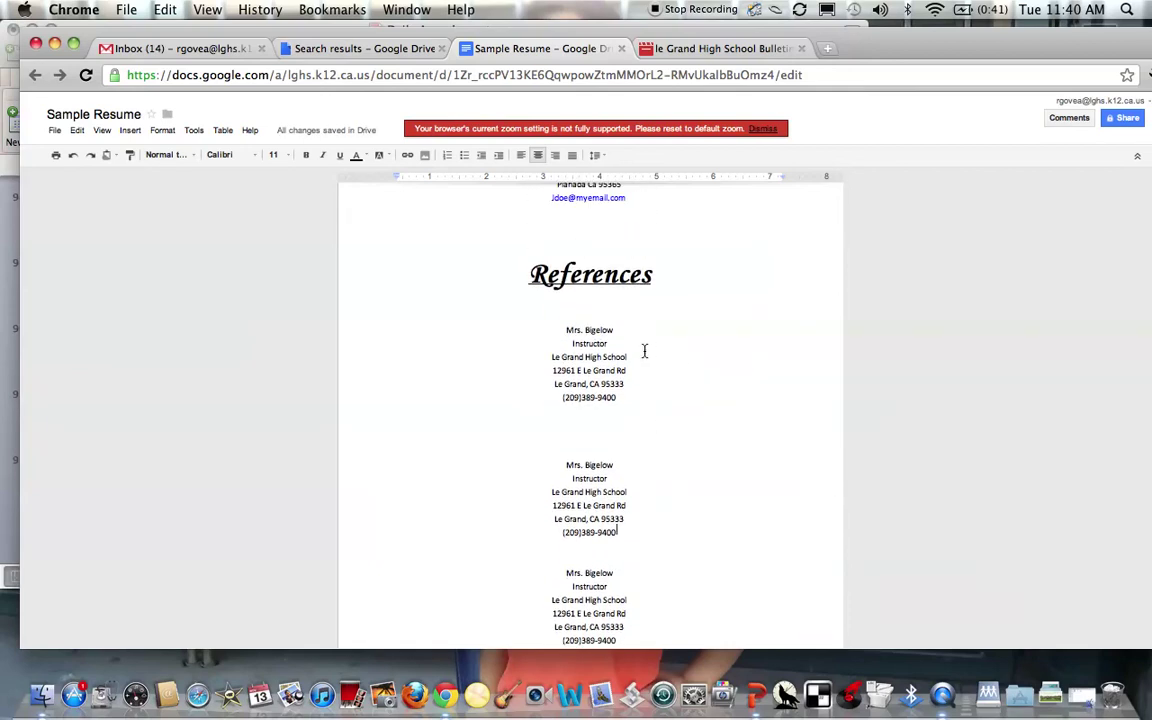
left_click_drag(620, 330, 564, 331)
left_click(578, 331)
key("BackSpace")
Step: Select the first reference's Instructor, school, street, city/ZIP and phone lines one by one
left_click_drag(607, 344, 568, 344)
left_click_drag(628, 358, 548, 360)
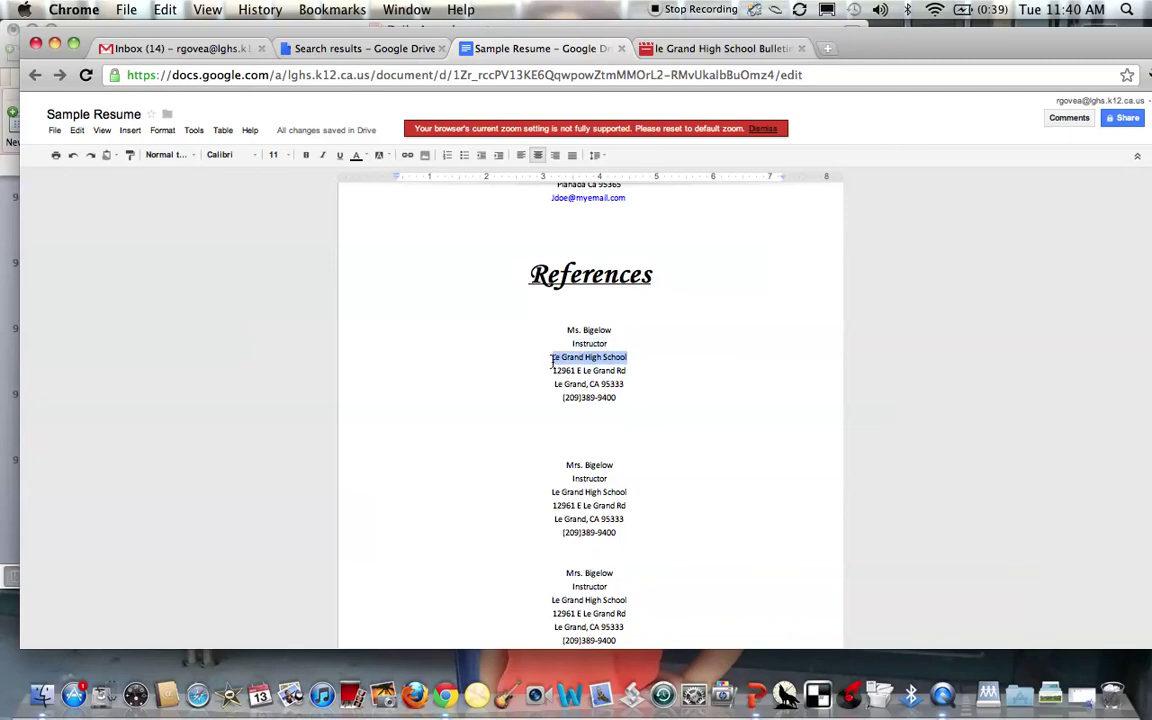
left_click_drag(630, 372, 512, 378)
scroll(516, 403, "down", 2)
scroll(516, 403, "down", 2)
left_click_drag(632, 333, 550, 321)
left_click(630, 320)
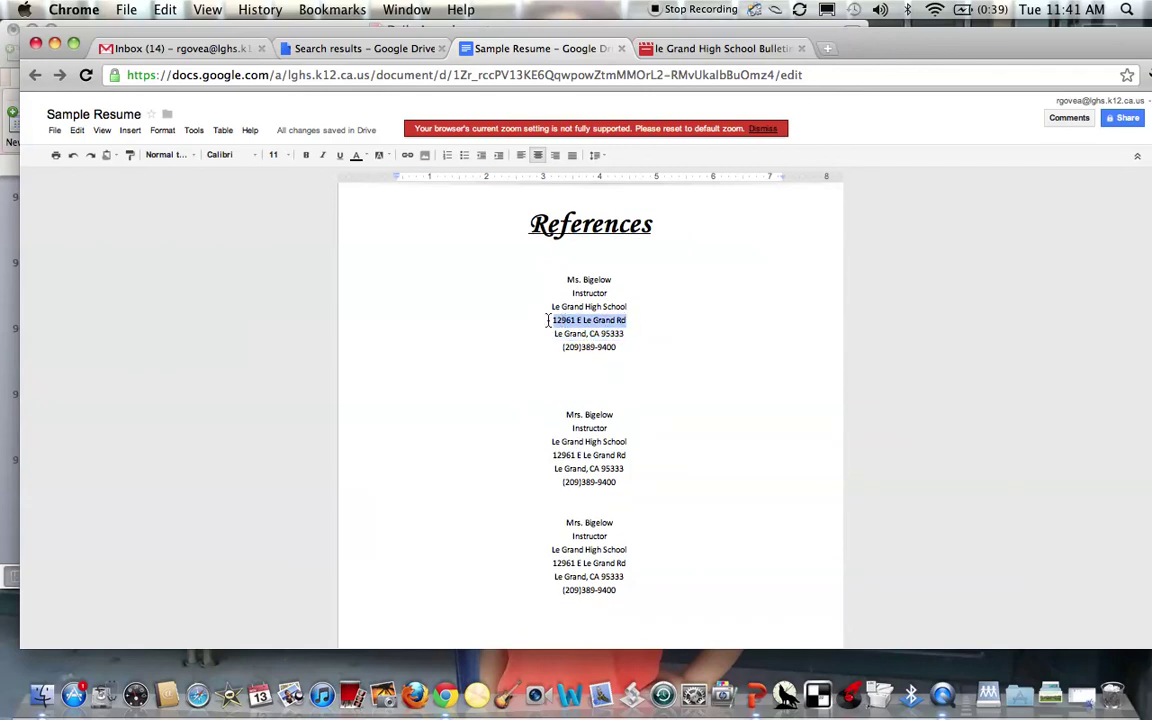
left_click(630, 336)
left_click_drag(630, 336, 532, 333)
left_click_drag(620, 347, 545, 348)
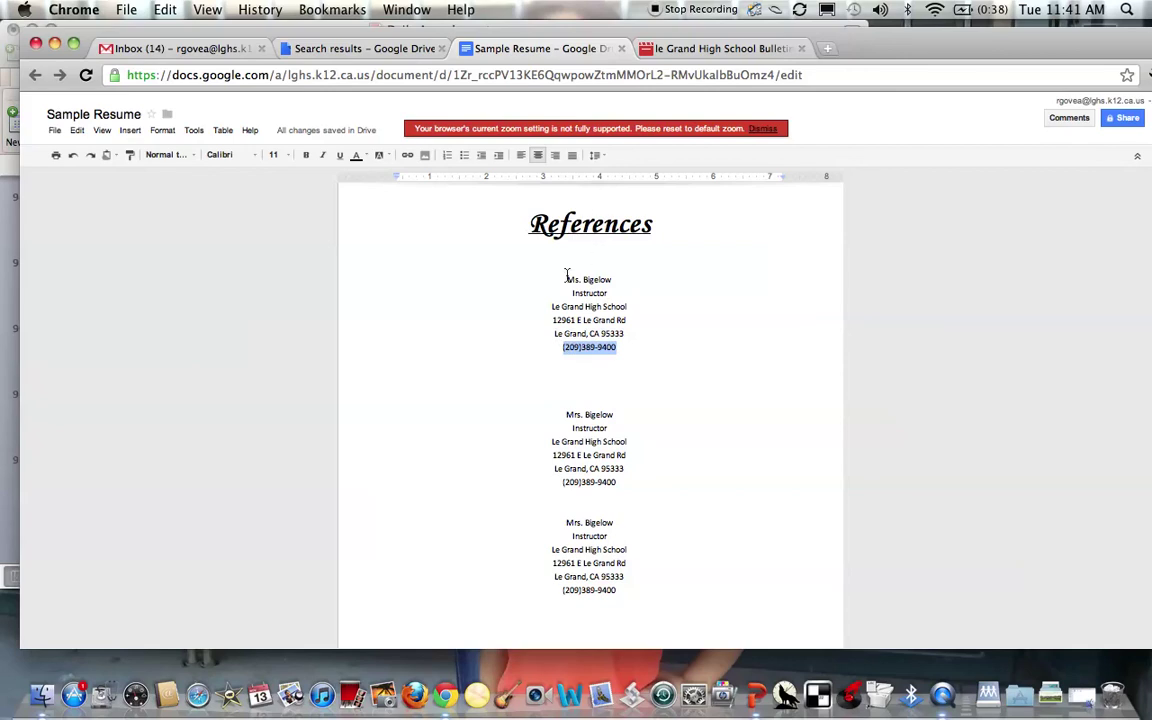
Step: Delete the 'r' in the second and third 'Mrs. Bigelow' so both read 'Ms. Bigelow'
left_click(640, 412)
scroll(640, 412, "down", 3)
left_click(579, 358)
key("BackSpace")
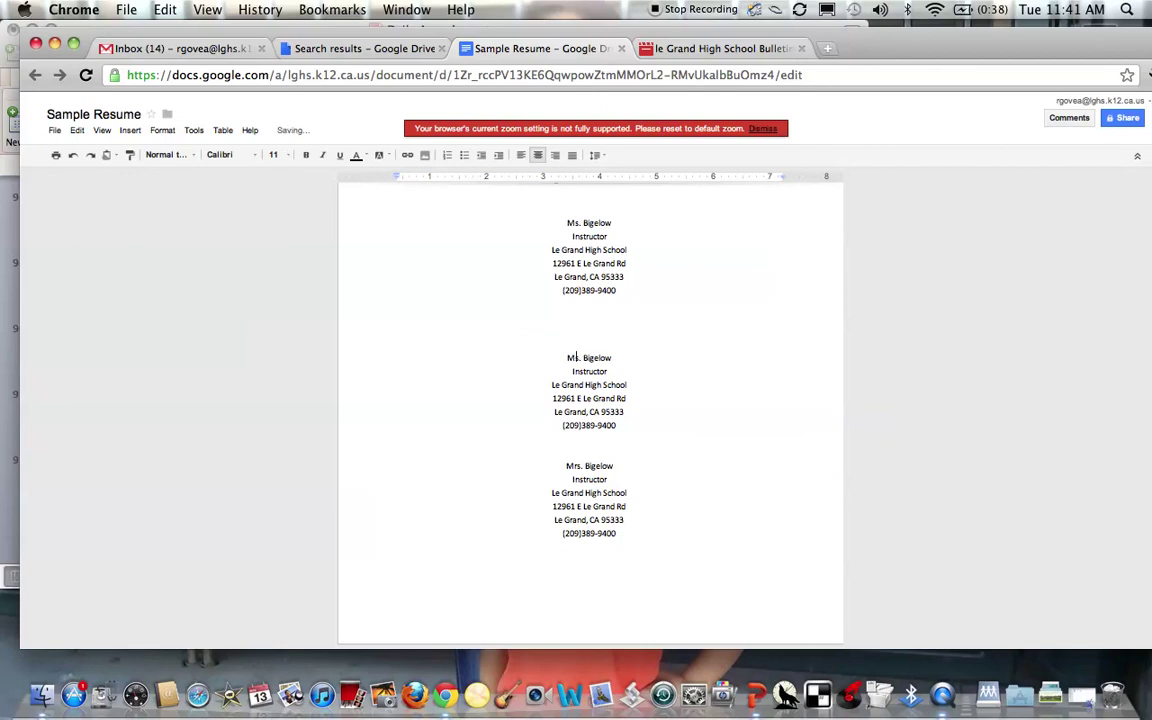
left_click(577, 466)
key("BackSpace")
left_click_drag(625, 429, 569, 362)
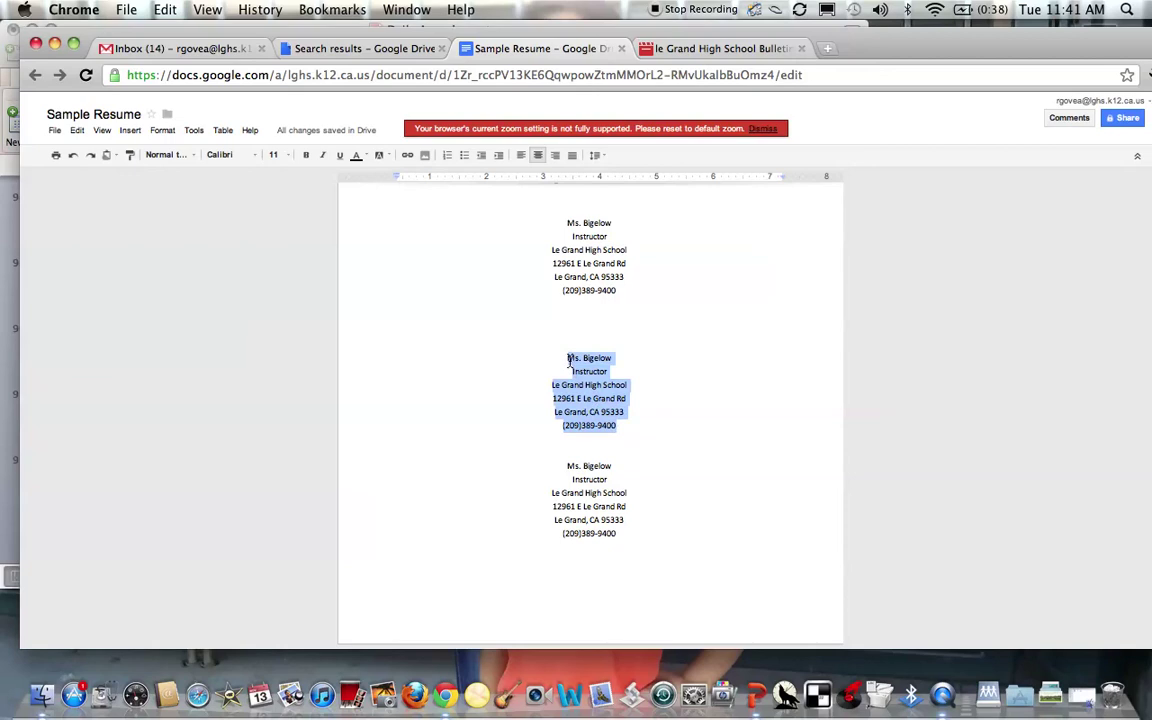
left_click(678, 373)
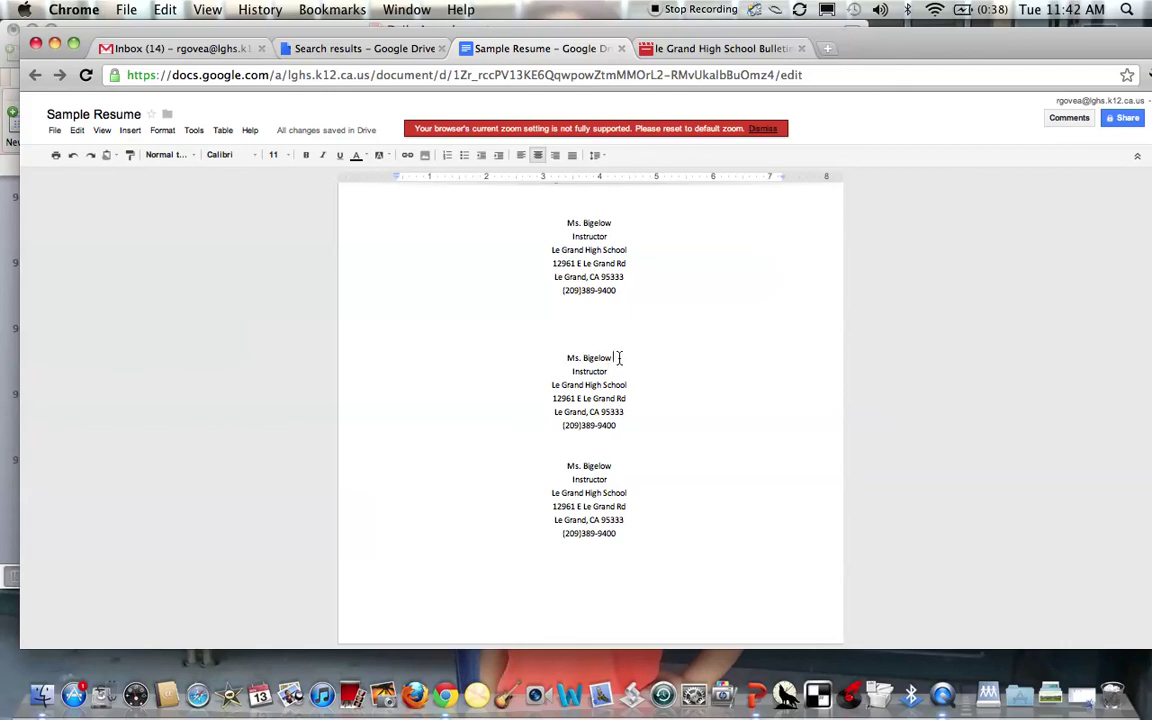
left_click_drag(625, 360, 584, 361)
left_click_drag(608, 371, 570, 374)
left_click_drag(628, 385, 548, 386)
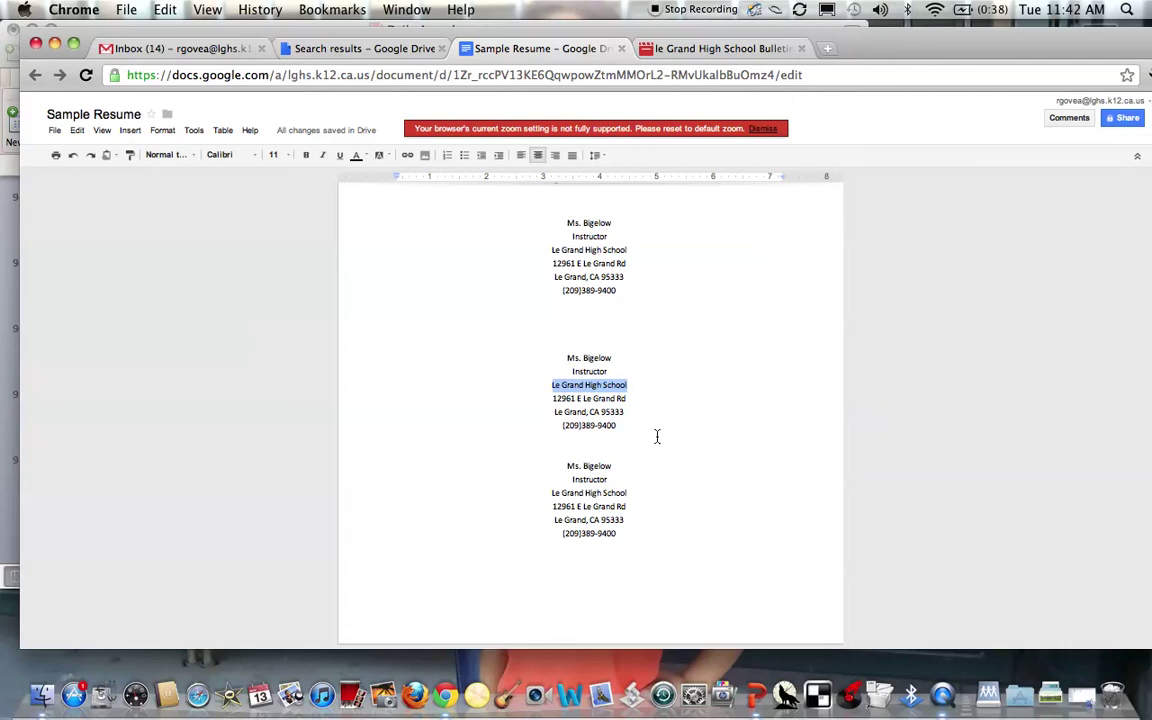
left_click_drag(627, 398, 552, 398)
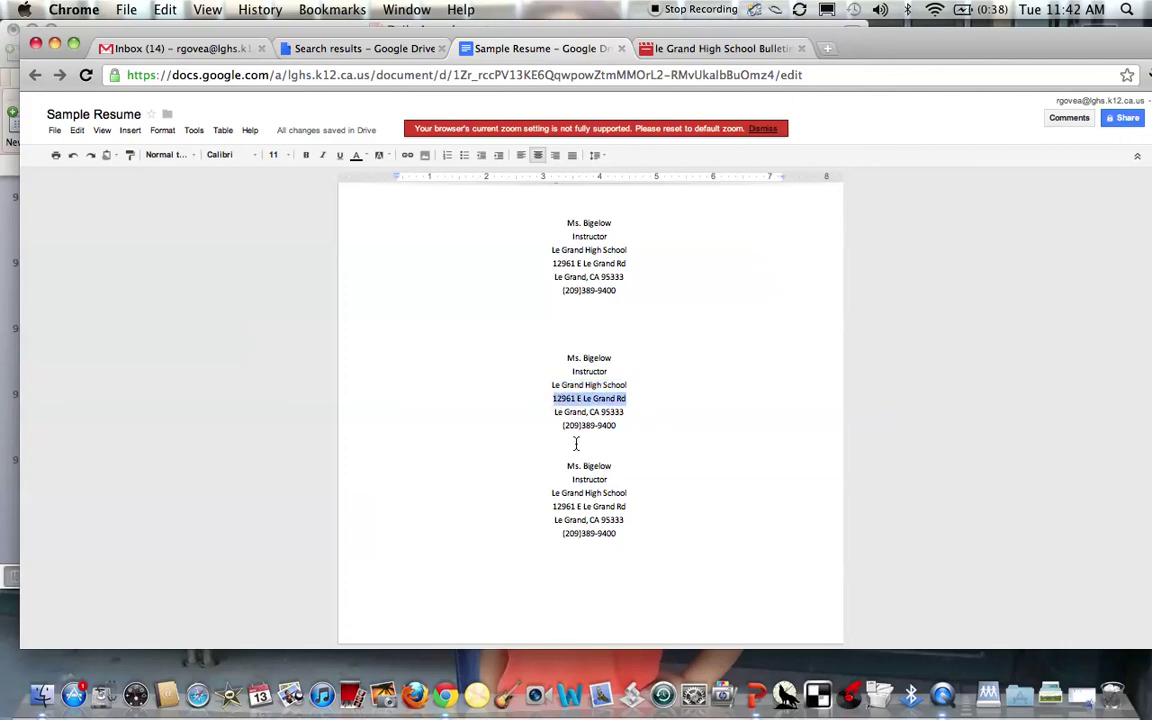
left_click_drag(628, 412, 543, 412)
left_click_drag(620, 425, 566, 428)
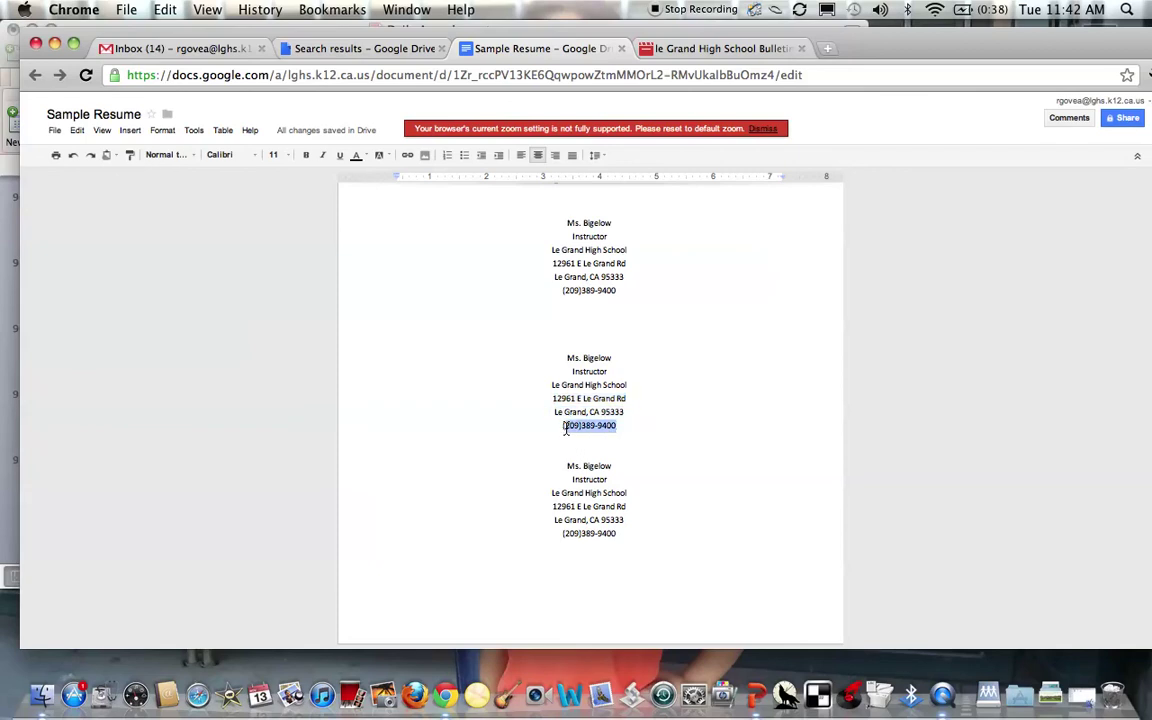
left_click_drag(625, 535, 566, 467)
Step: Insert a blank line after the second reference's phone number, separating it from the third block
right_click(660, 470)
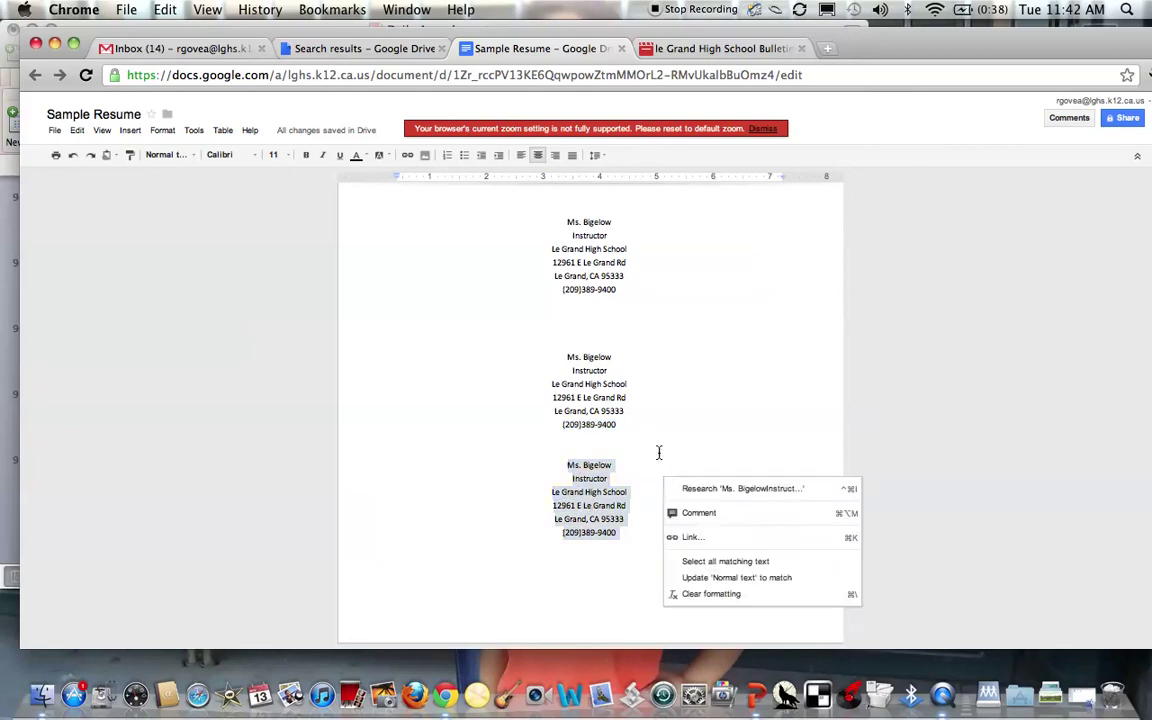
left_click(659, 438)
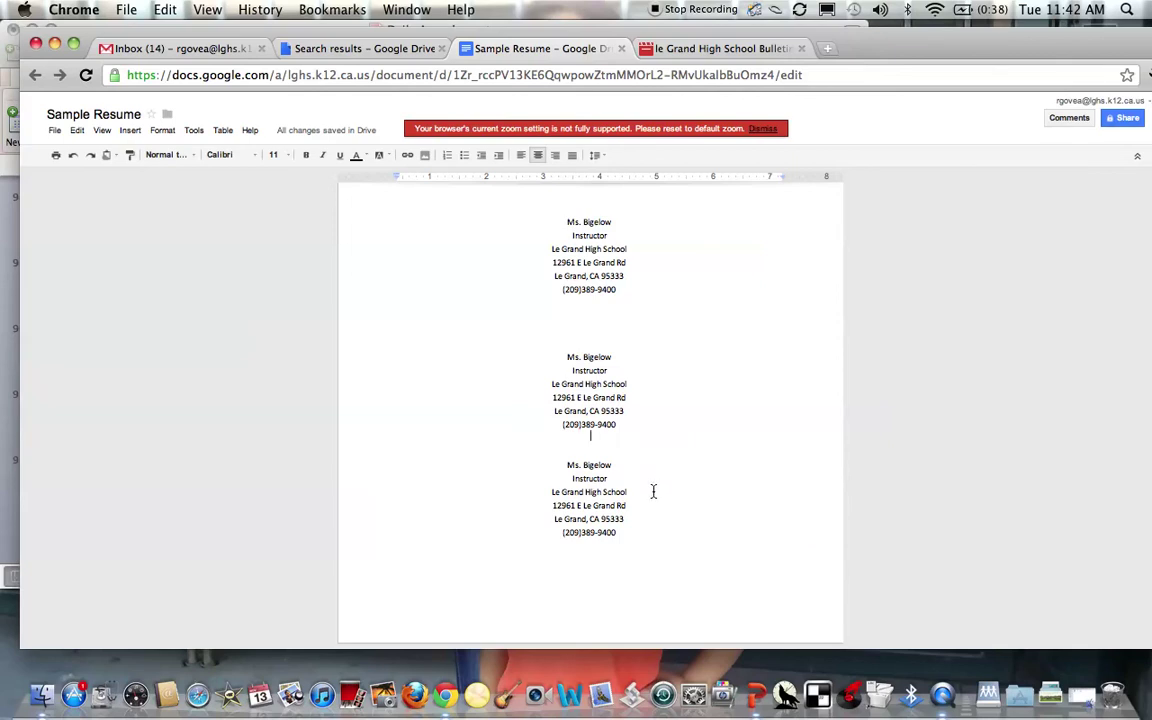
scroll(653, 491, "up", 2)
key("Return")
scroll(650, 463, "down", 2)
scroll(650, 463, "up", 5)
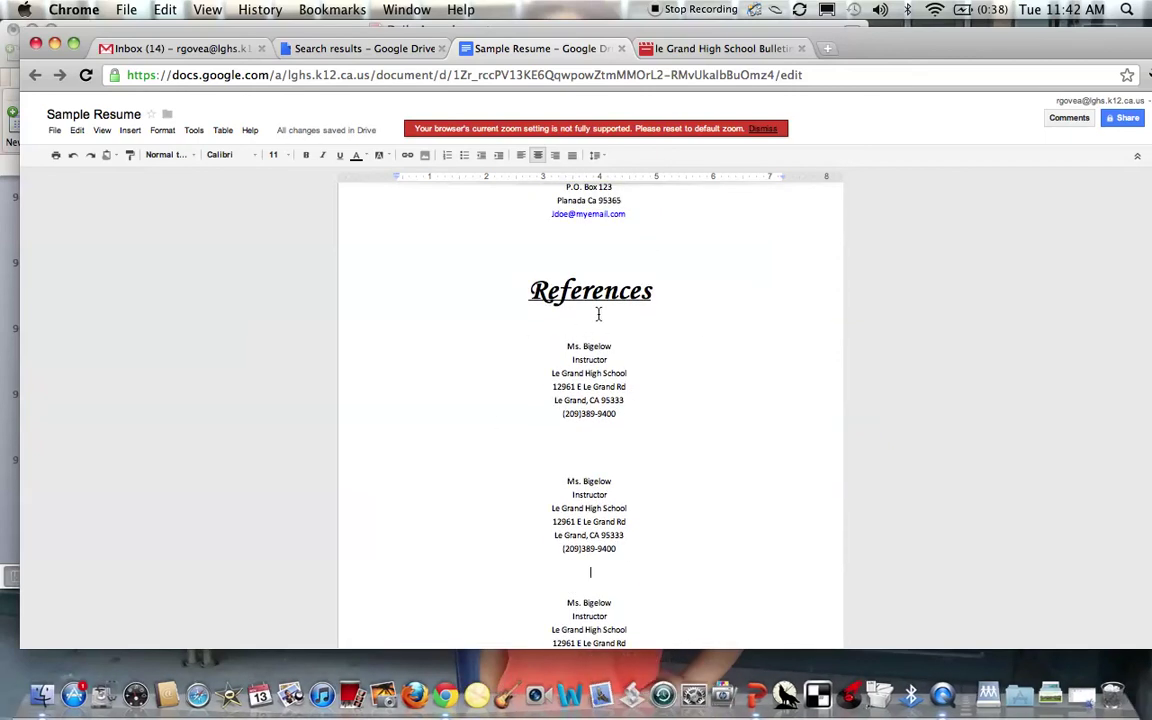
scroll(702, 426, "up", 8)
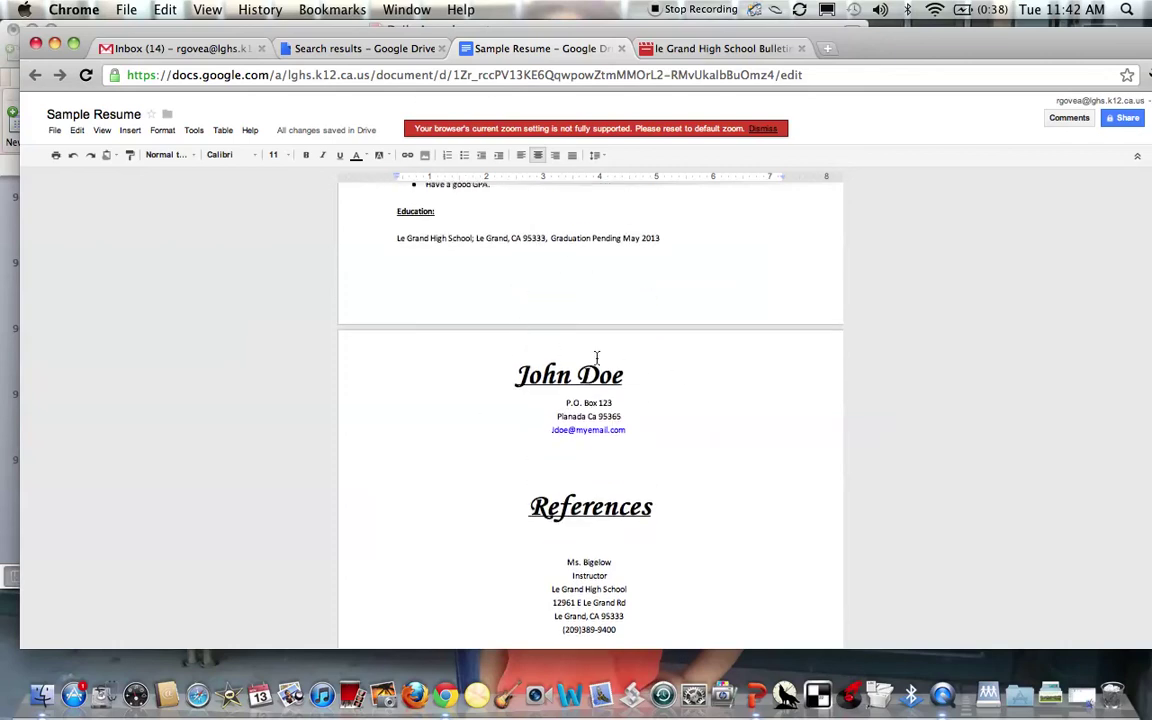
scroll(655, 513, "down", 12)
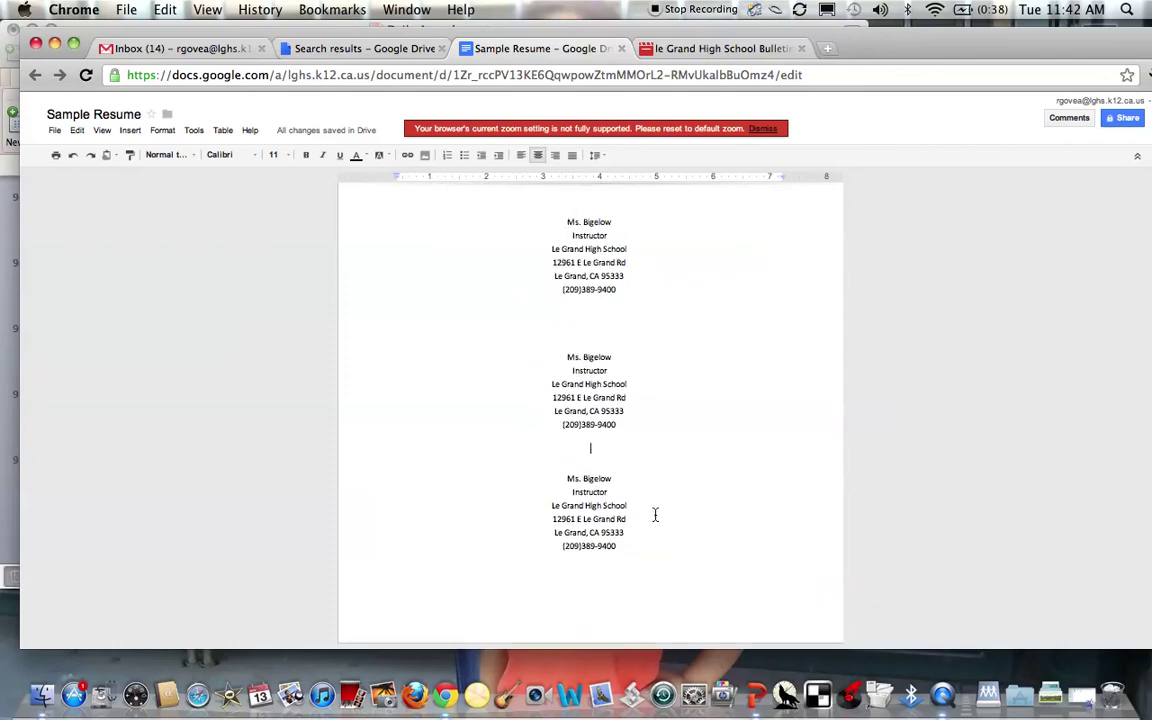
scroll(655, 514, "up", 20)
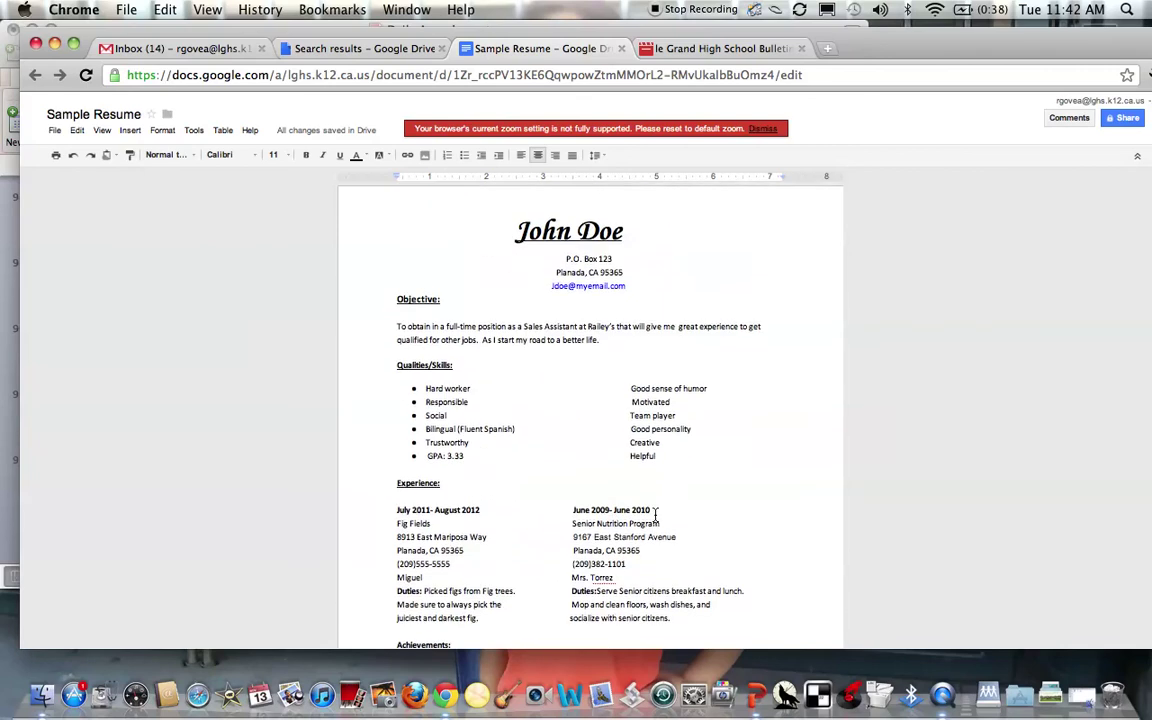